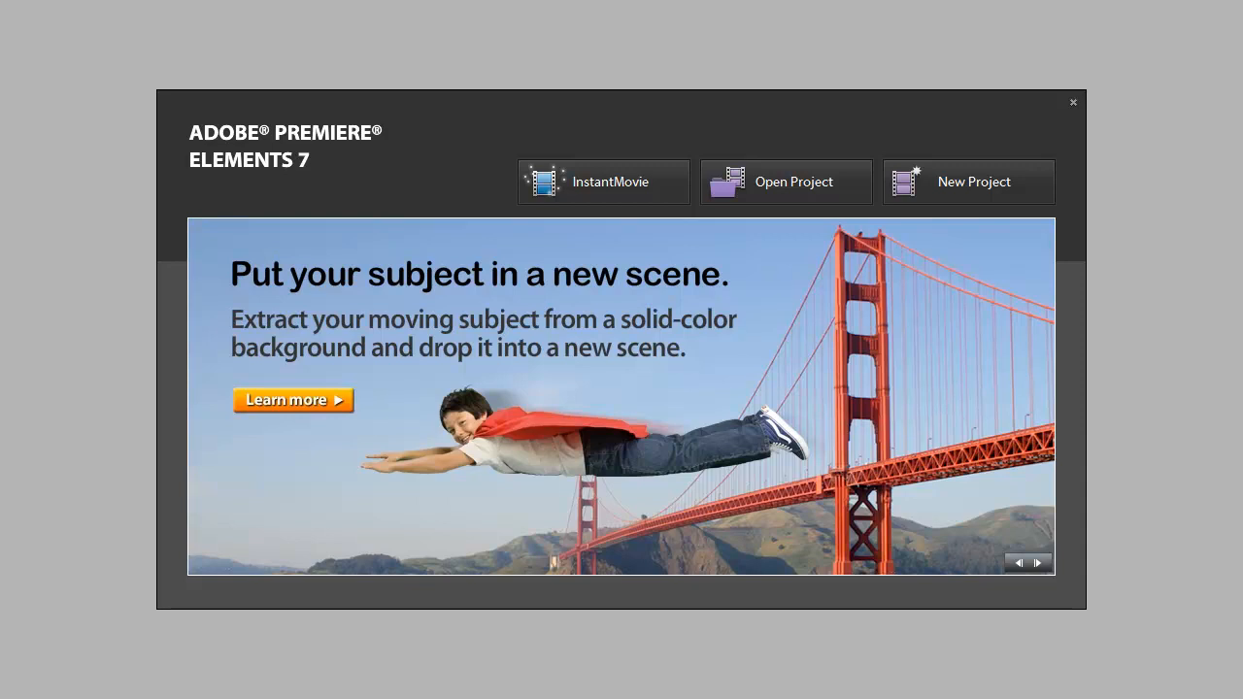
Step: Create a new project named quickedit with the NTSC HDV 1080i 30 preset
click(978, 187)
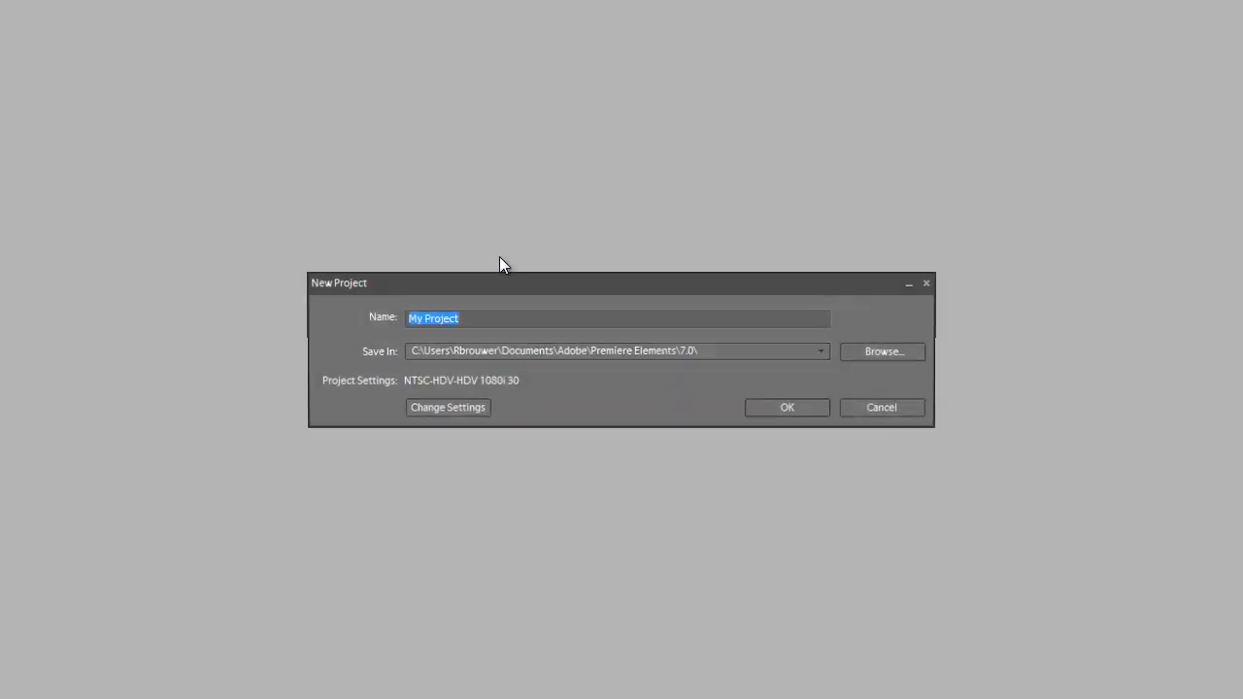
text(qui)
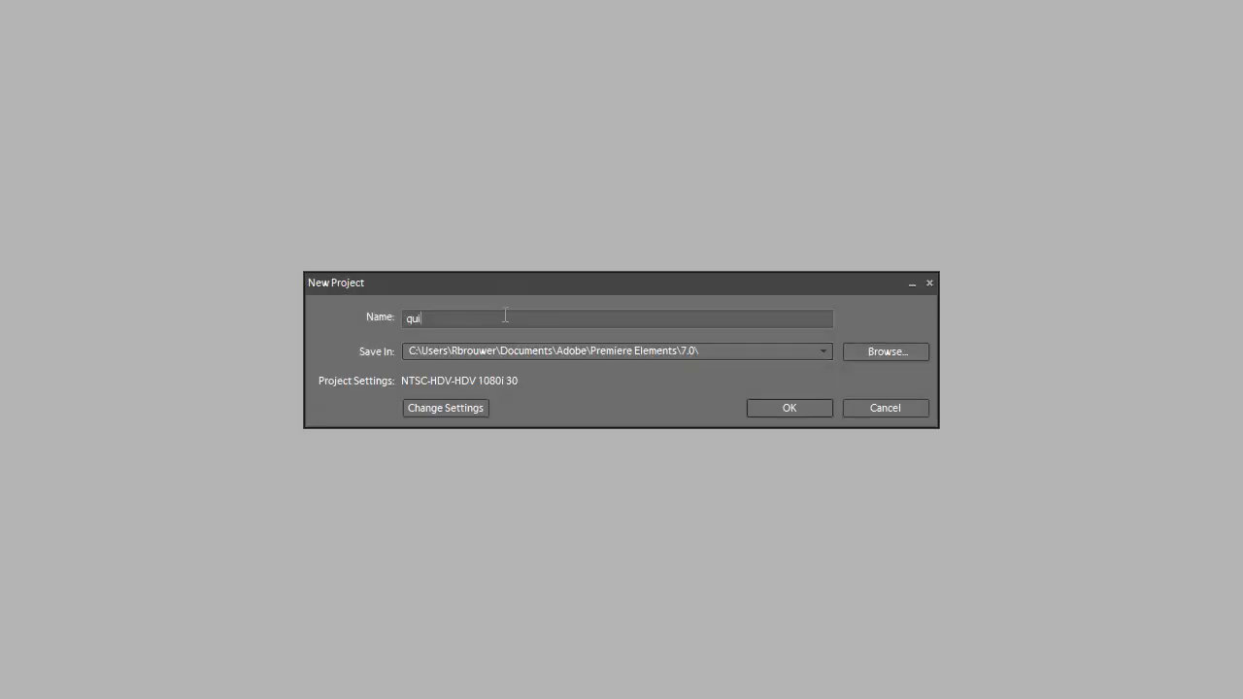
text(ckedit)
click(432, 408)
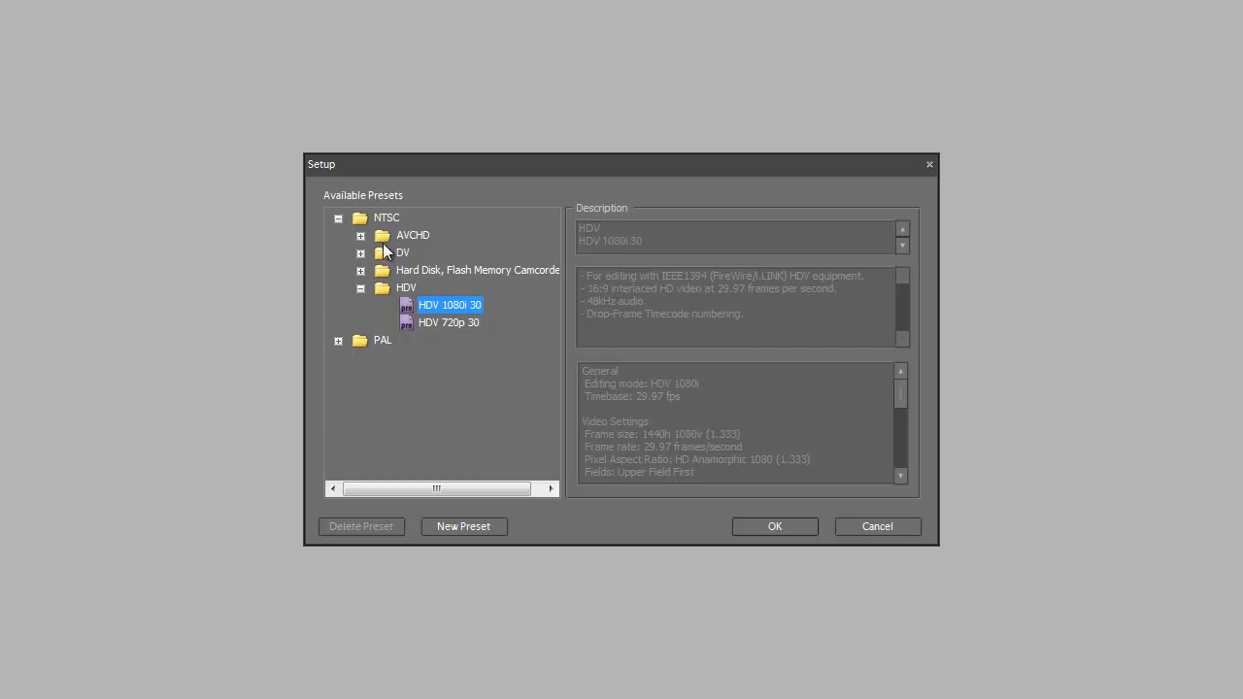
click(356, 253)
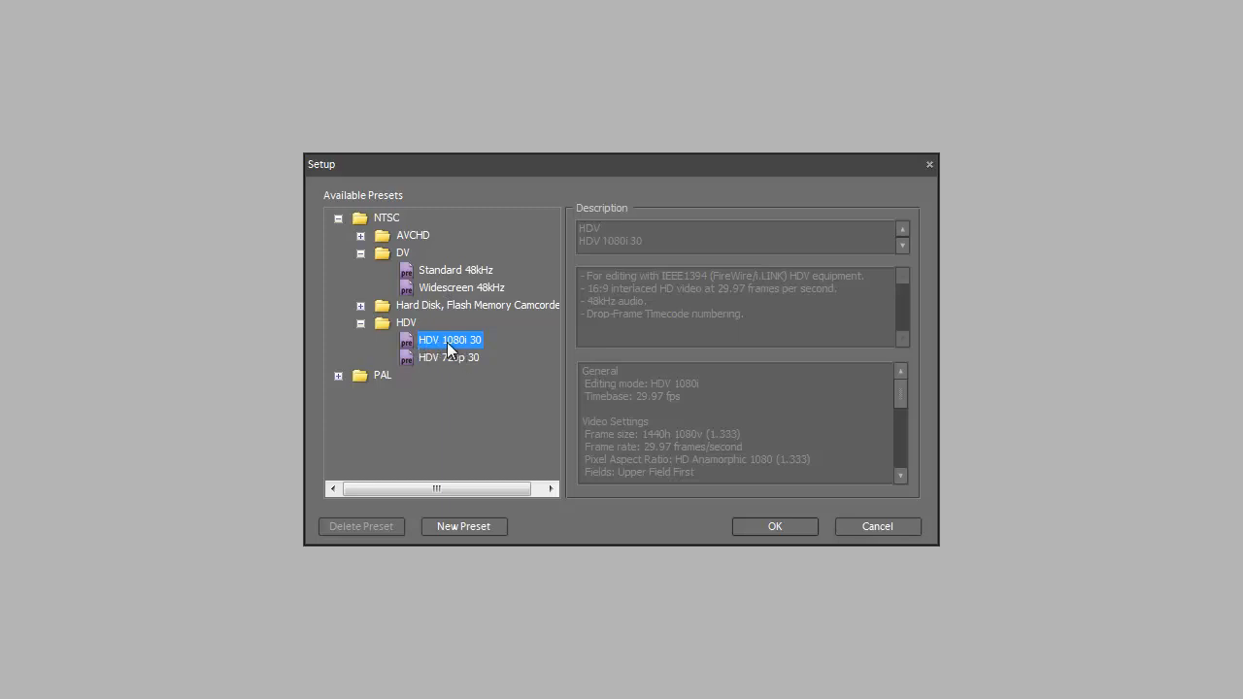
click(768, 526)
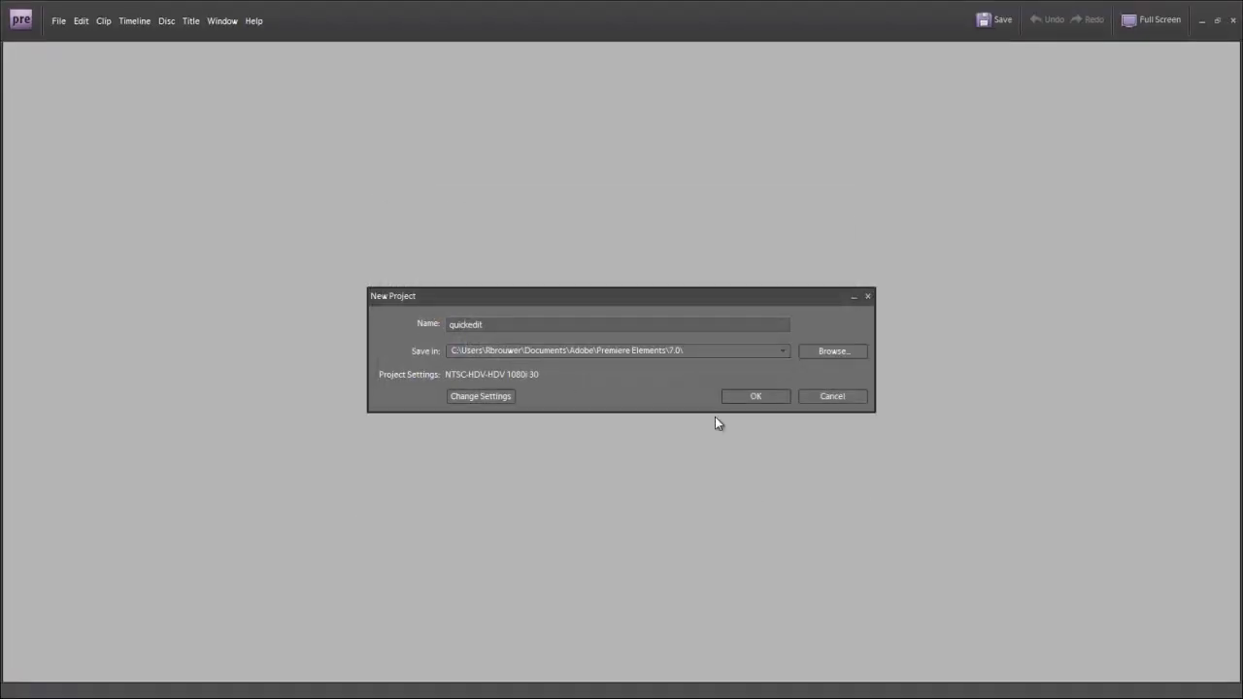
click(754, 397)
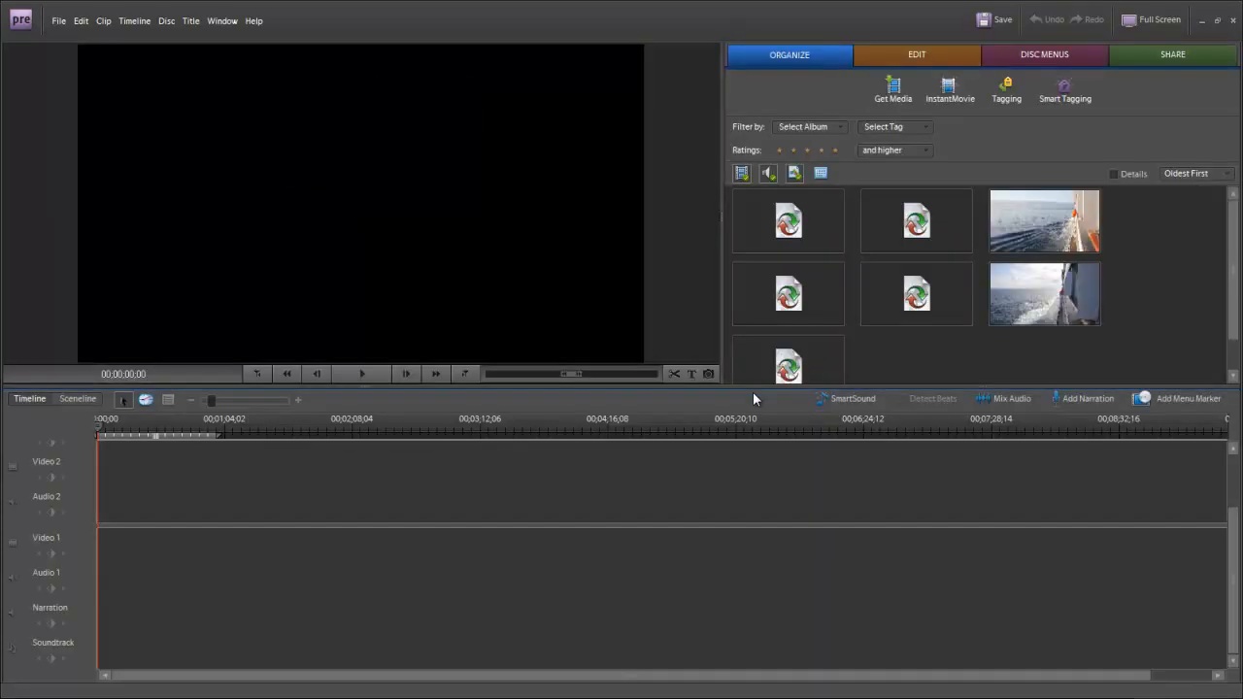
Step: Import the WAV soundtrack and the five MVI video clips from the New folder on the PC
click(894, 92)
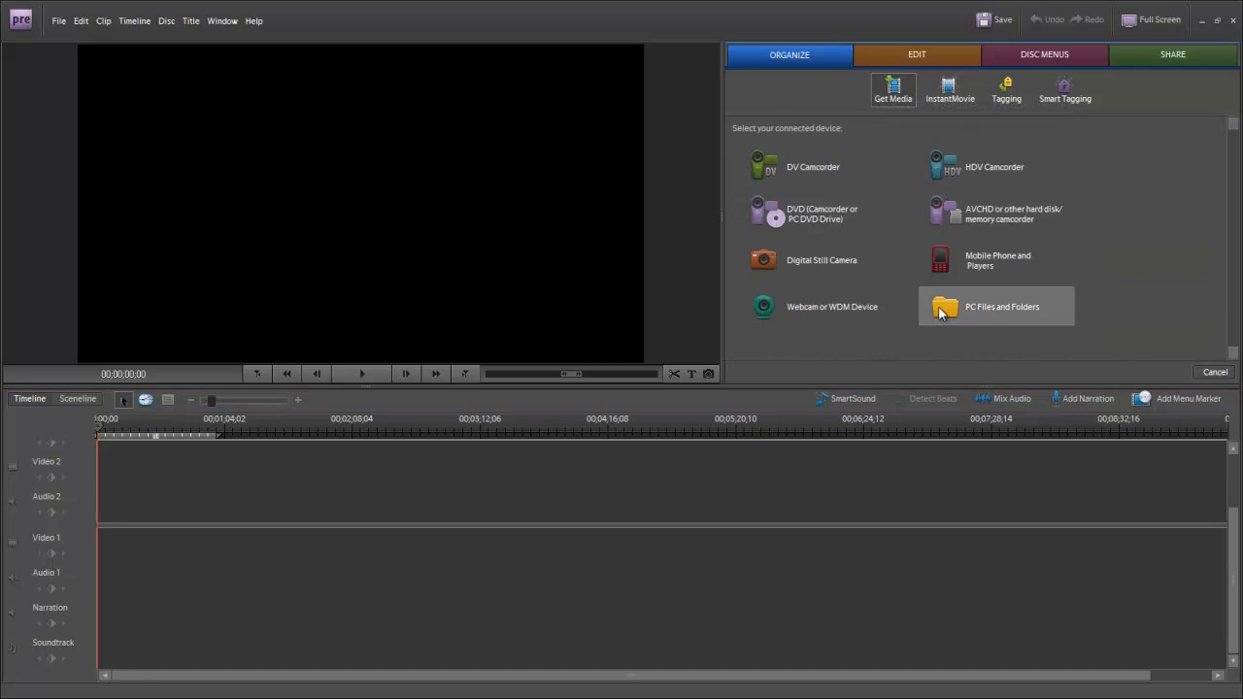
click(942, 307)
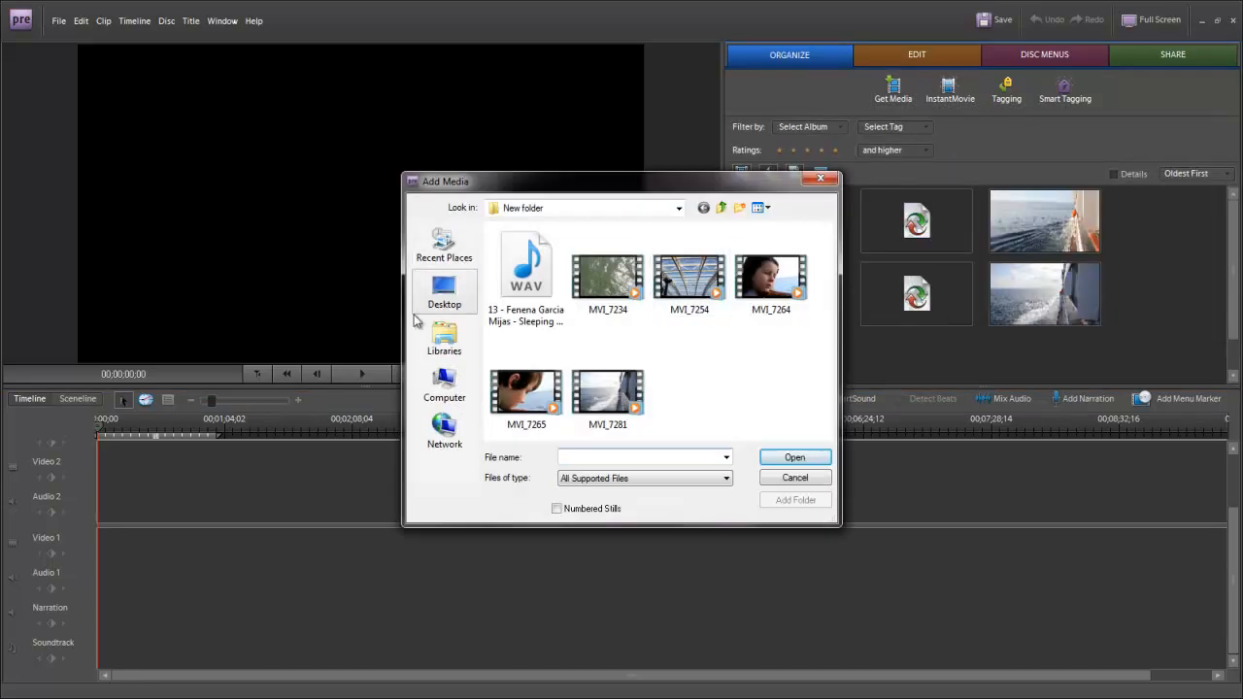
drag(803, 414, 489, 263)
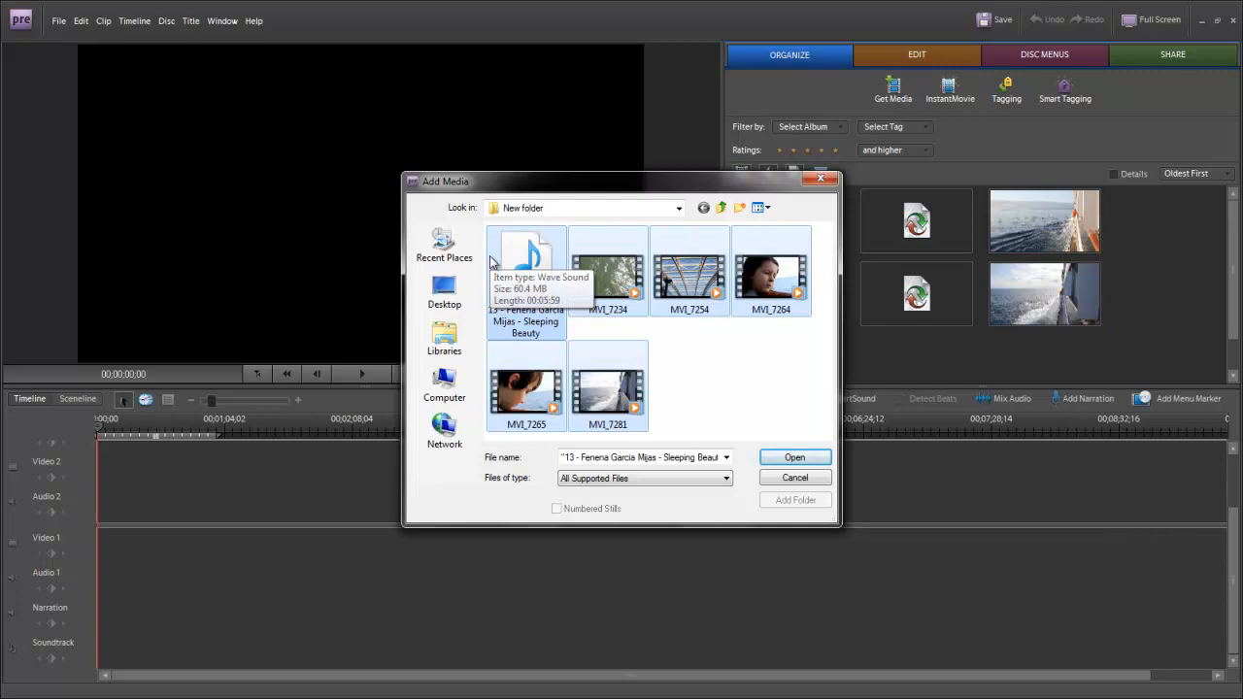
click(789, 461)
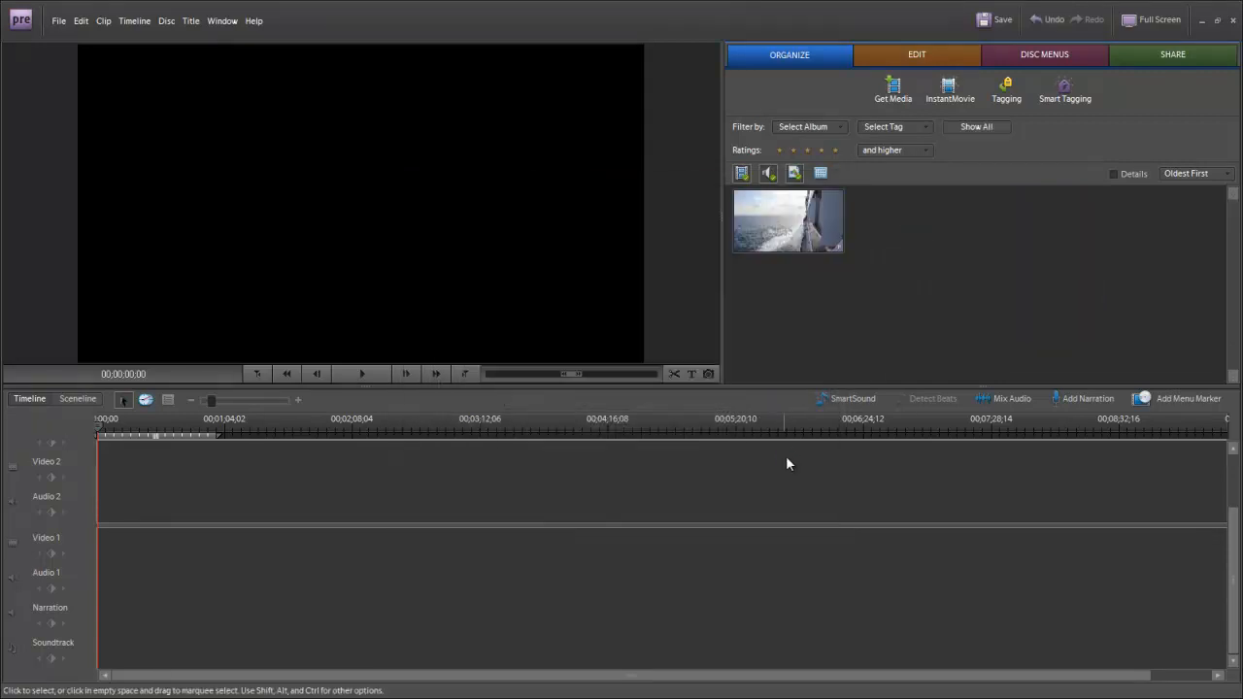
Step: Show the project media for editing and go through the imported audio file and video clips one by one
click(914, 58)
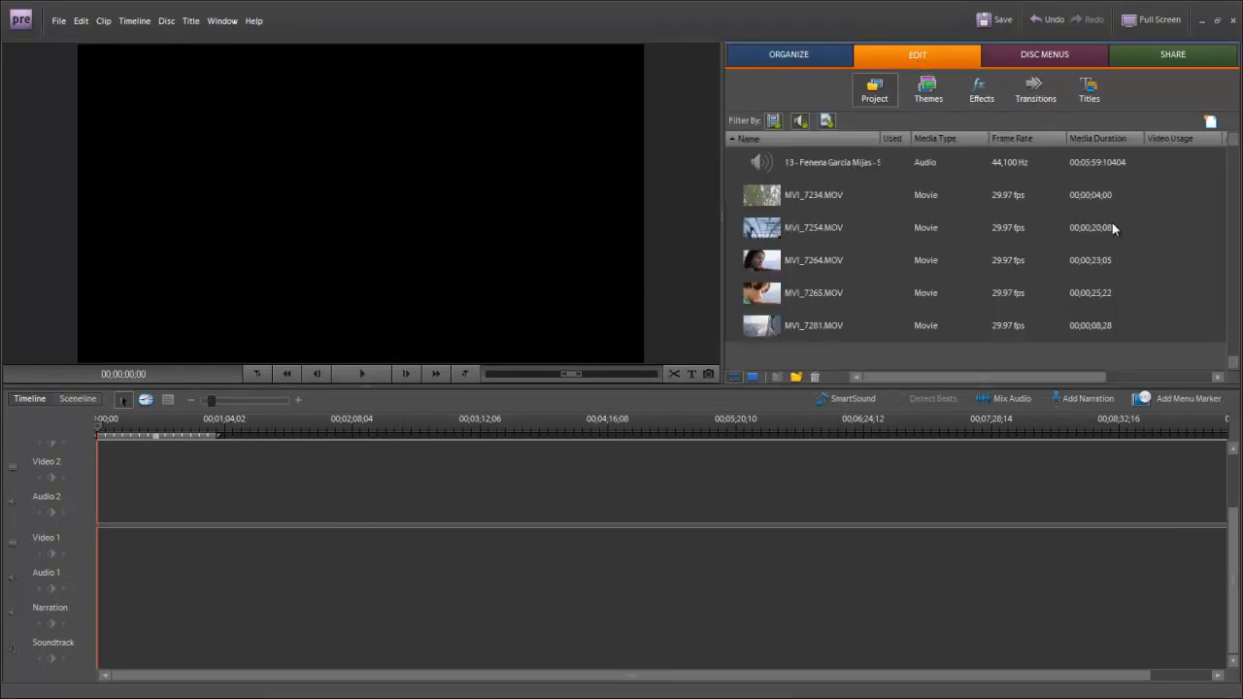
click(804, 162)
click(805, 191)
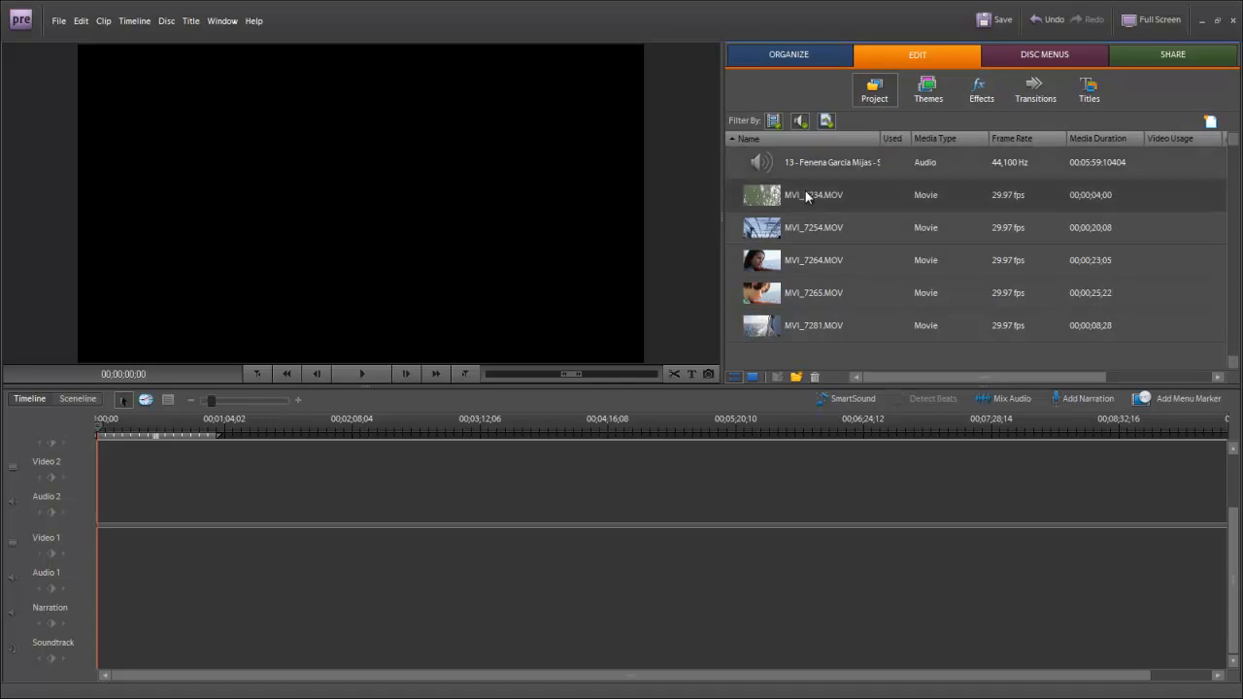
click(820, 234)
click(822, 262)
click(822, 288)
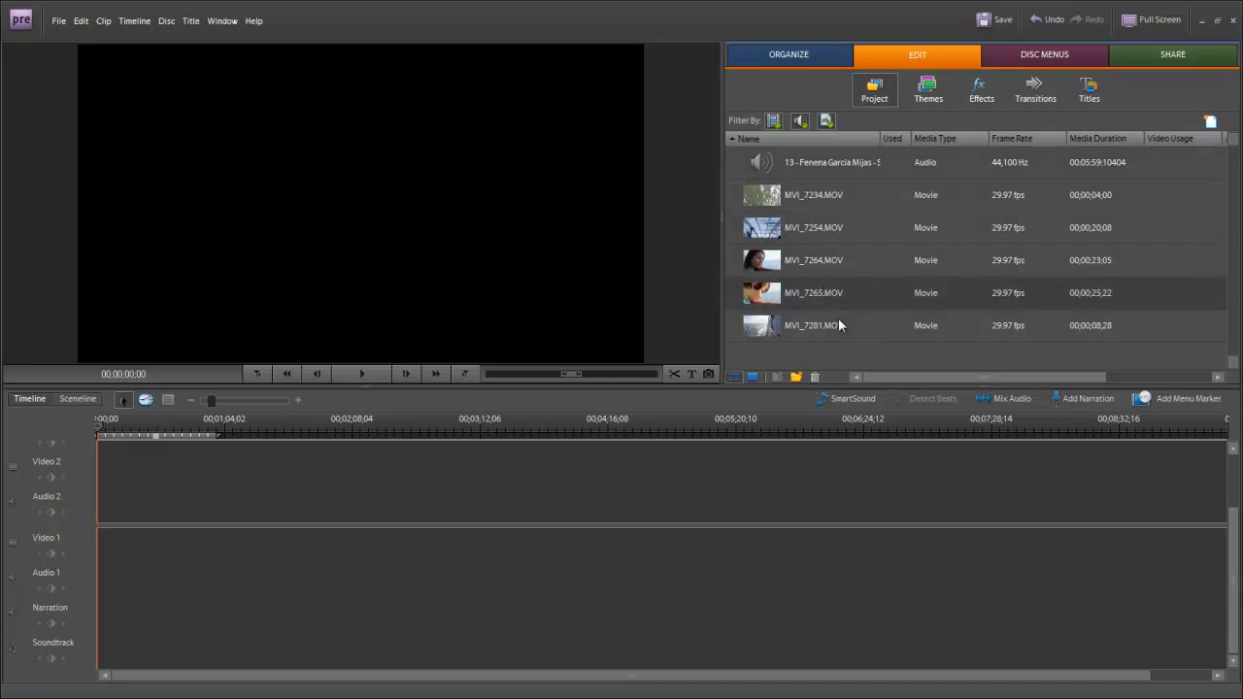
click(838, 319)
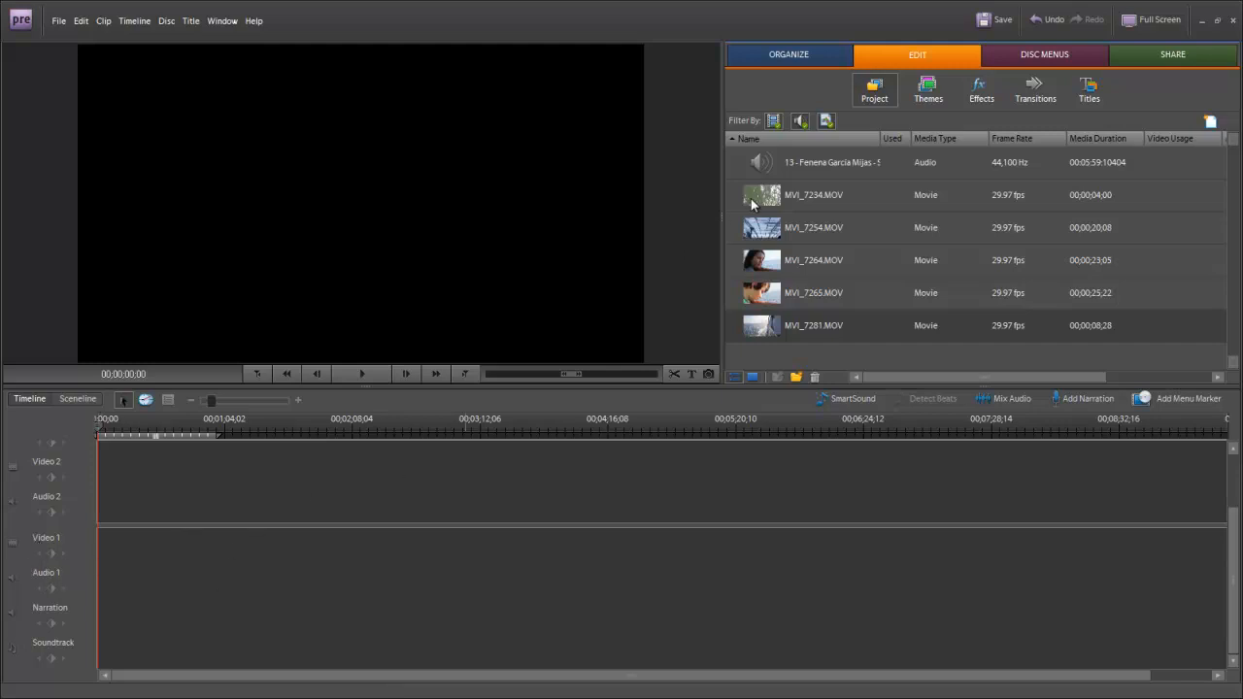
Step: Place the Sleeping Beauty audio at the start of the Soundtrack track and trim it to about 23 seconds
drag(762, 157, 113, 645)
drag(812, 643, 145, 647)
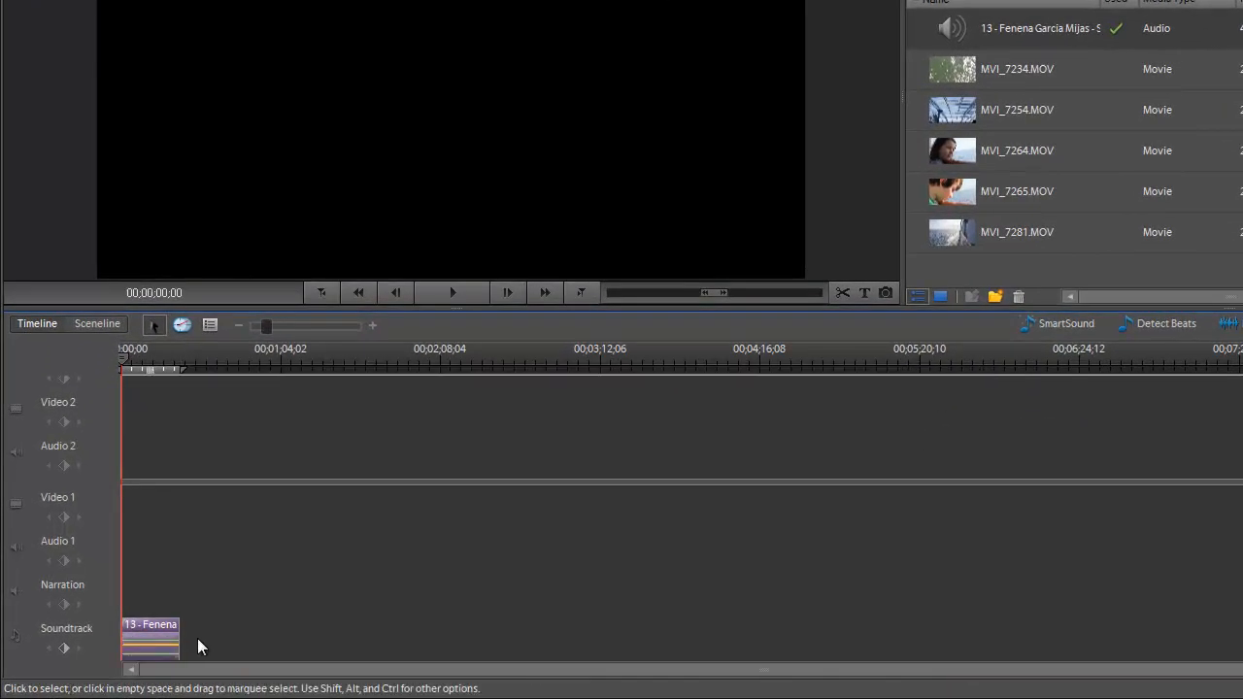
drag(267, 330, 302, 331)
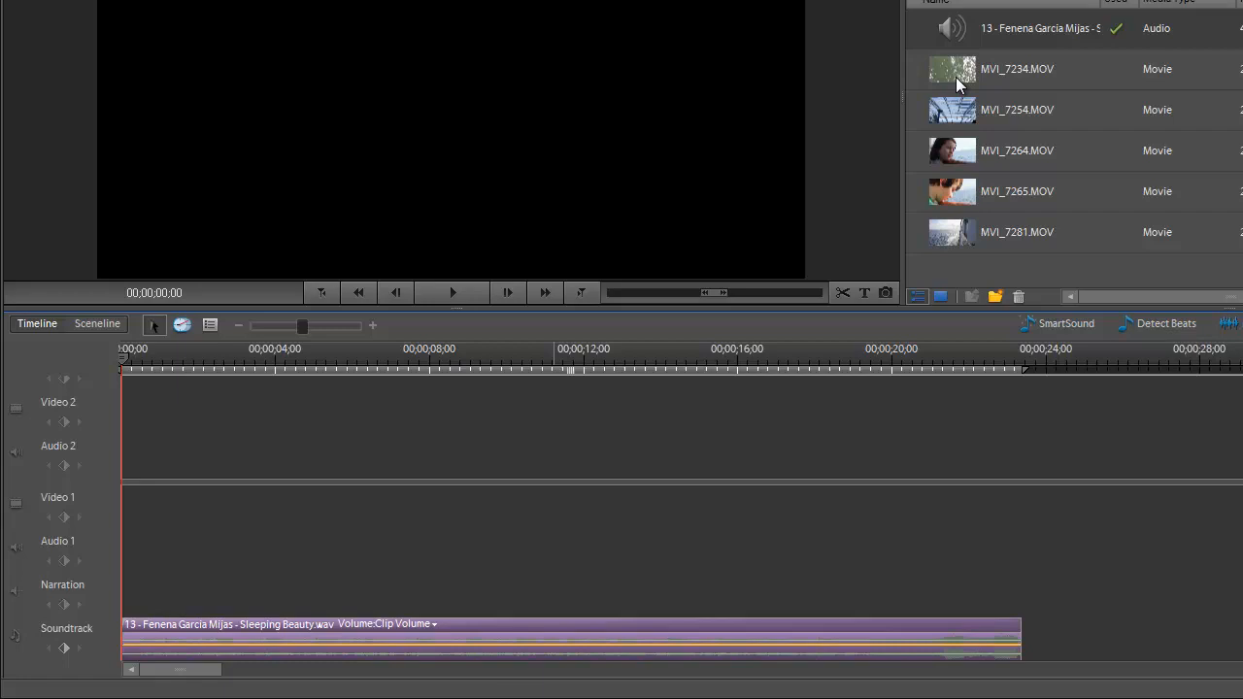
Step: Play the soundtrack while adding seven timeline markers on the beat over the first 9 seconds, and return the playhead to the second marker
key(space)
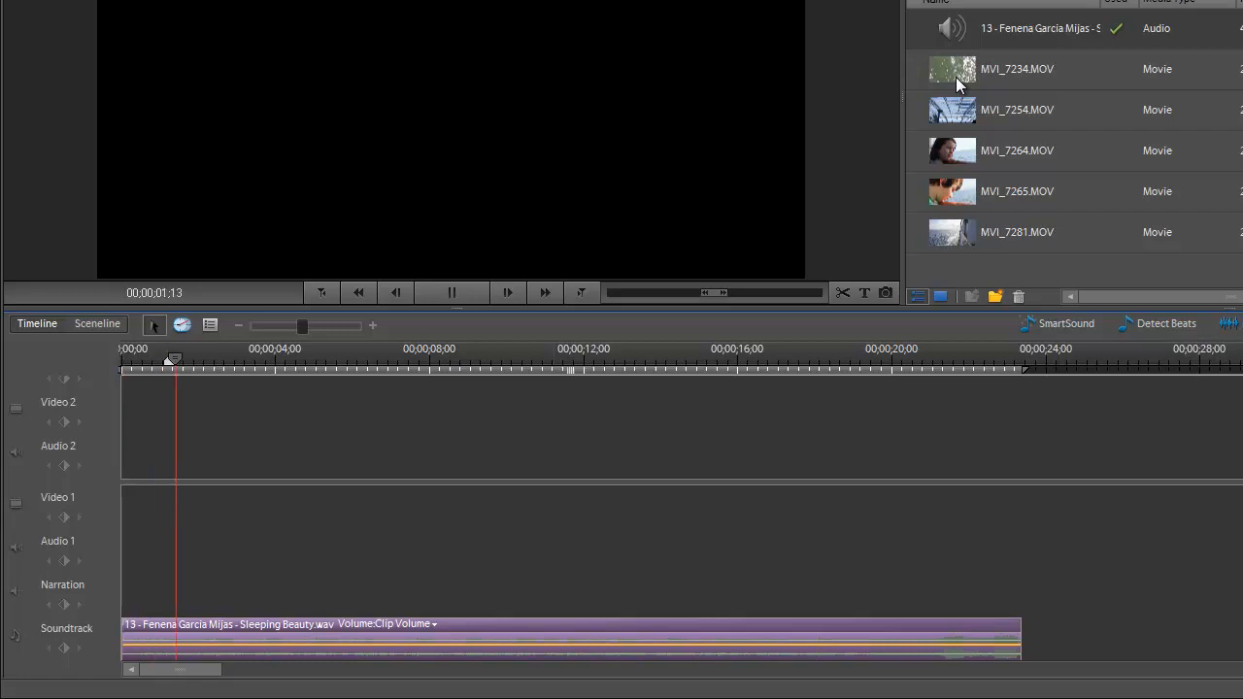
key(KP_Multiply)
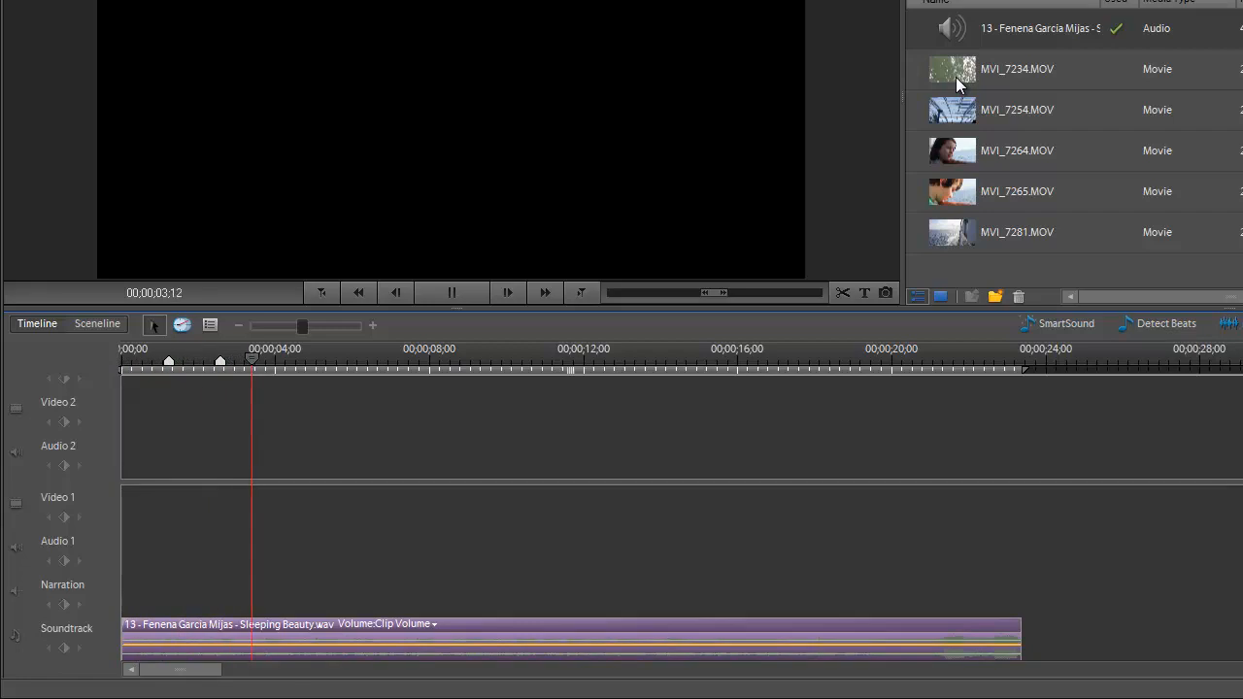
key(KP_Multiply)
key(KP_Multiply)
key(KP_Multiply)
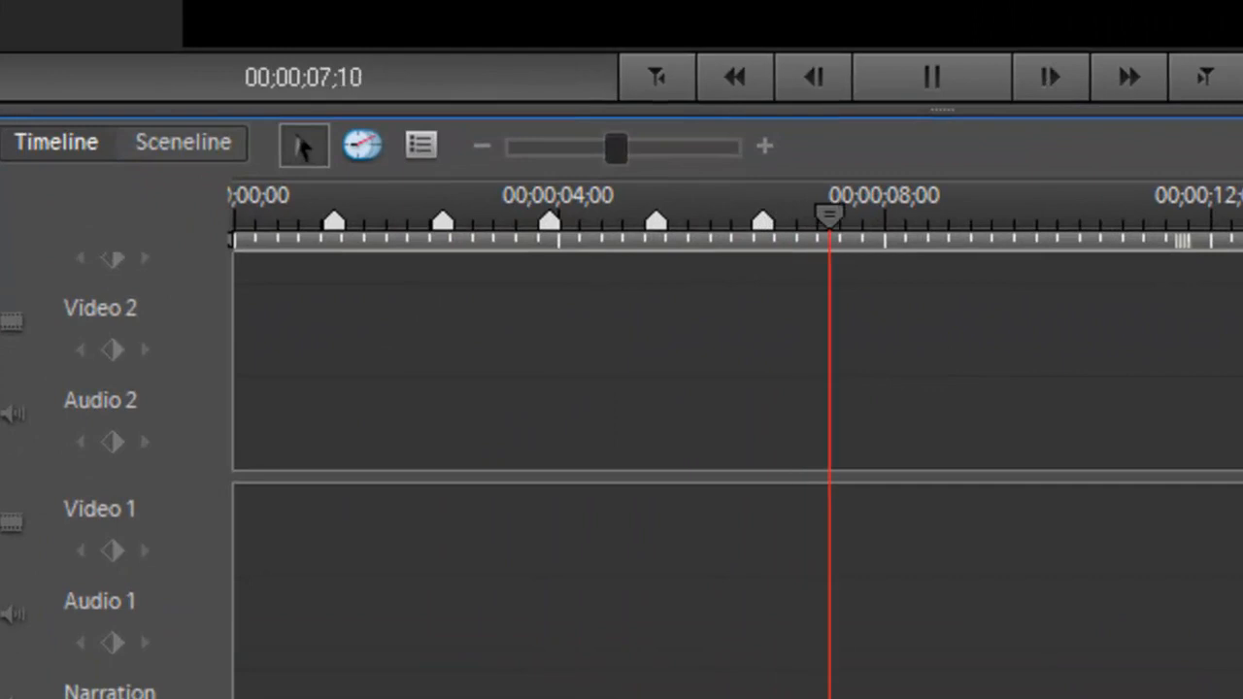
key(KP_Multiply)
key(KP_Multiply)
key(space)
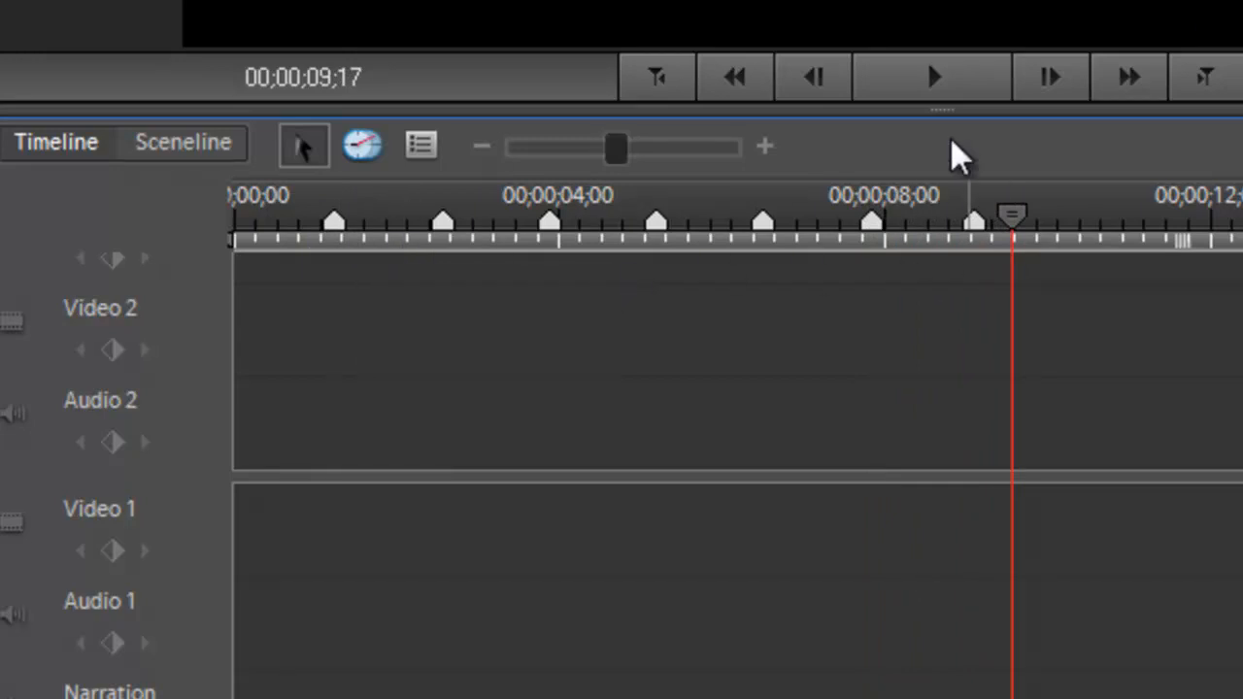
mouse_move(331, 227)
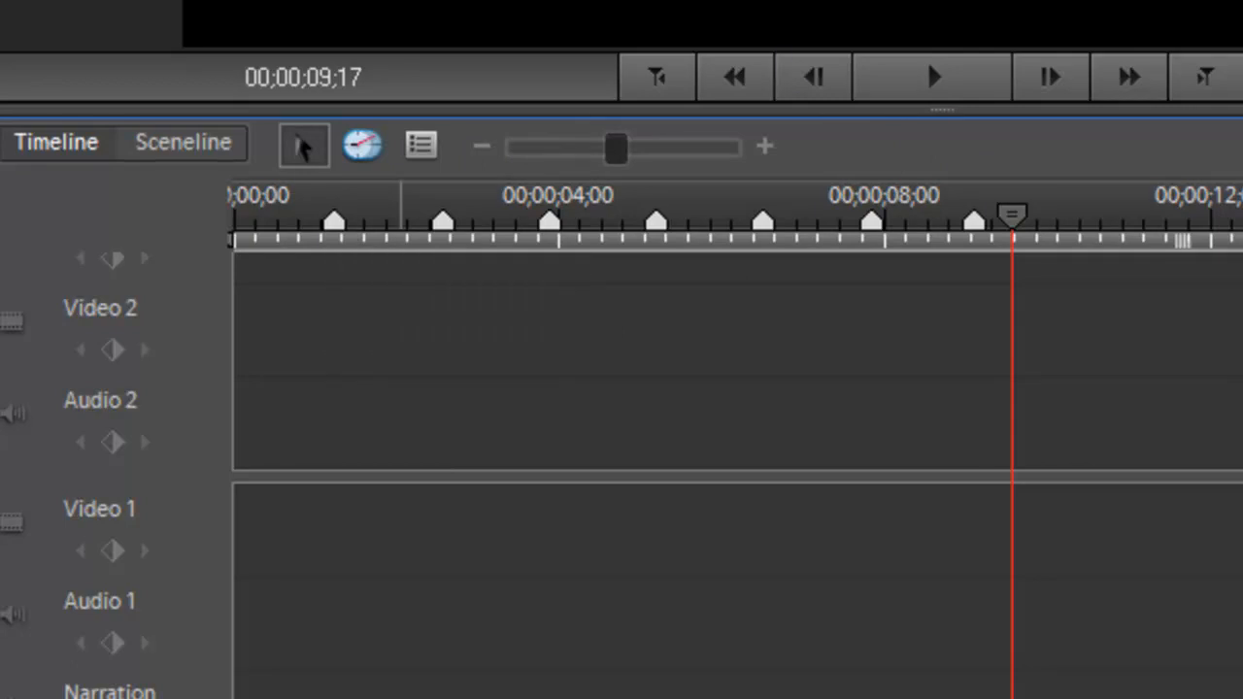
drag(1006, 223, 445, 239)
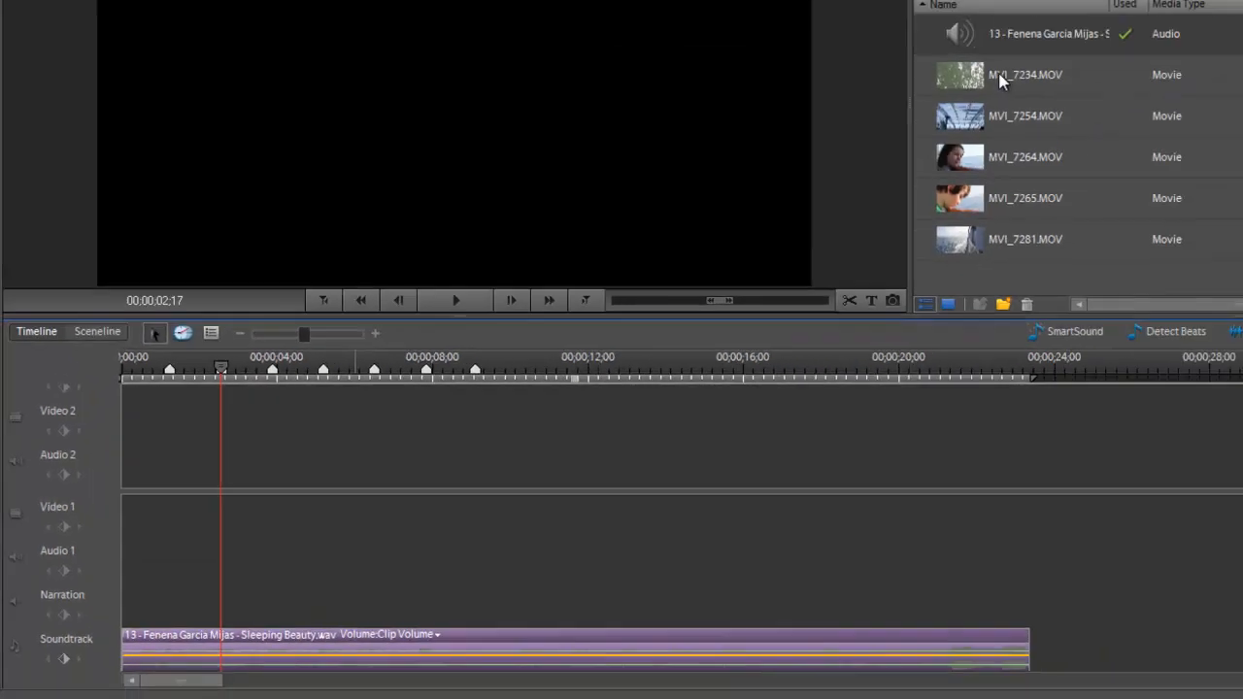
Step: Trim MVI_7234.MOV in its preview to a 00;00;01;08 section starting near 1 second and place it at the start of Video 1
double_click(973, 77)
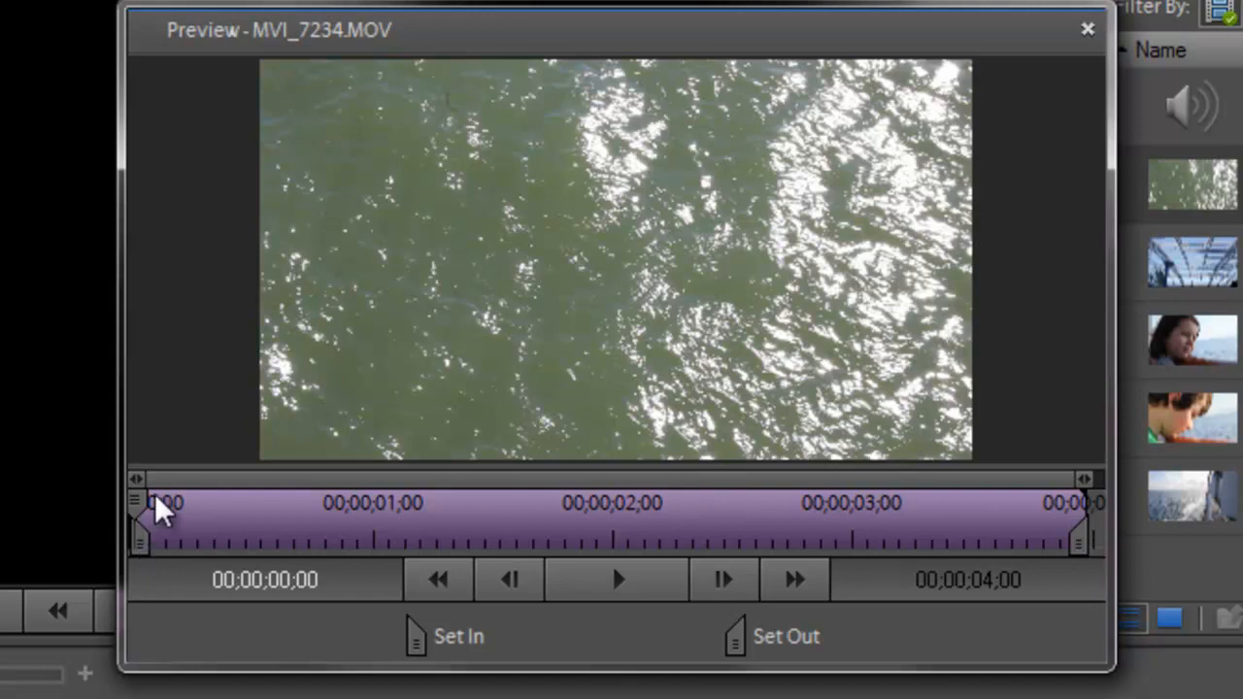
drag(145, 508, 959, 537)
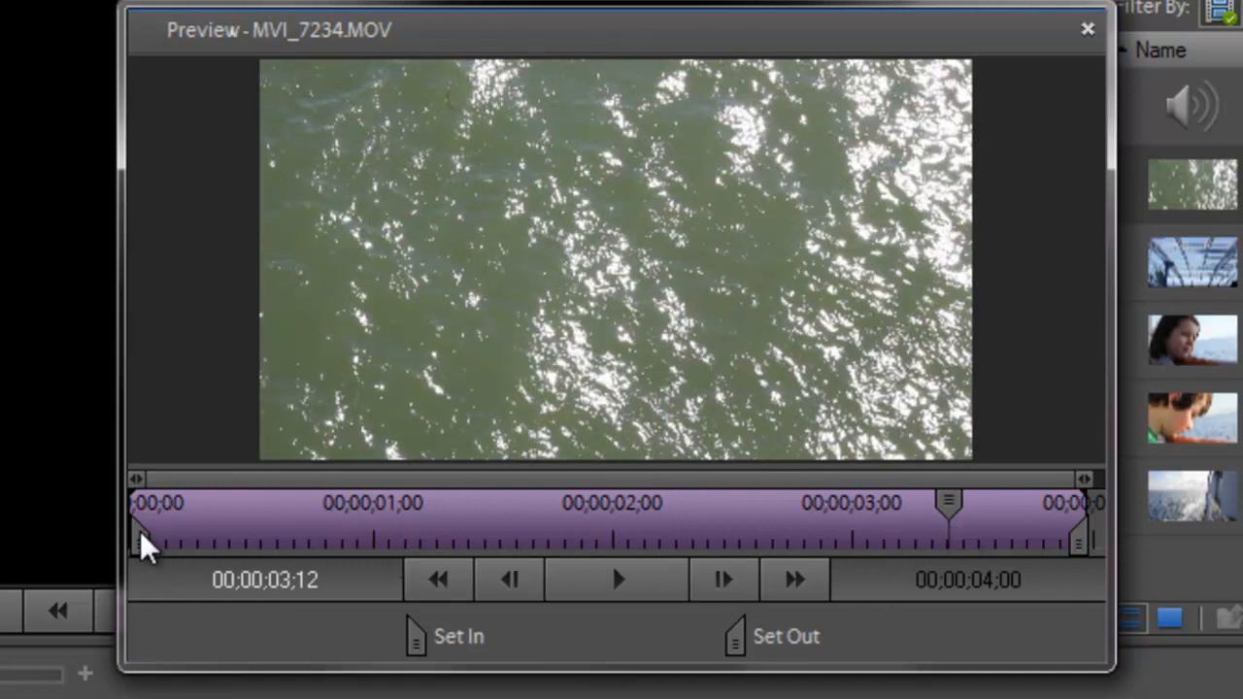
drag(144, 553, 389, 577)
drag(1086, 549, 666, 553)
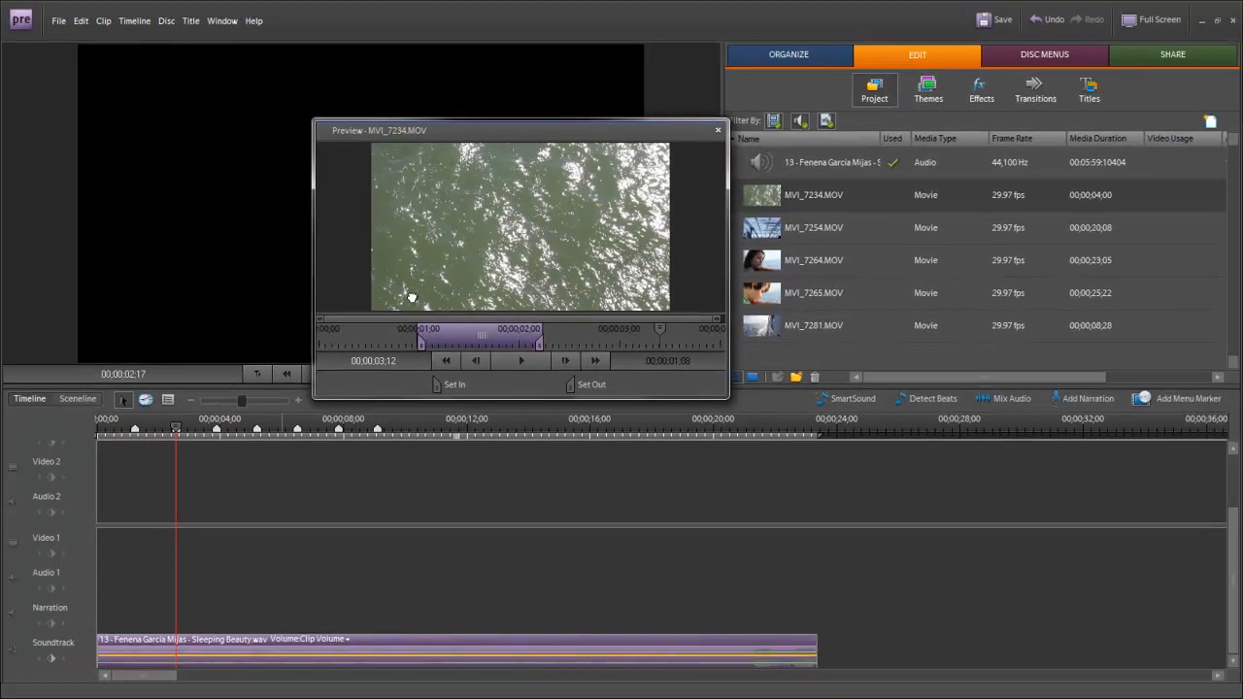
drag(272, 434, 99, 551)
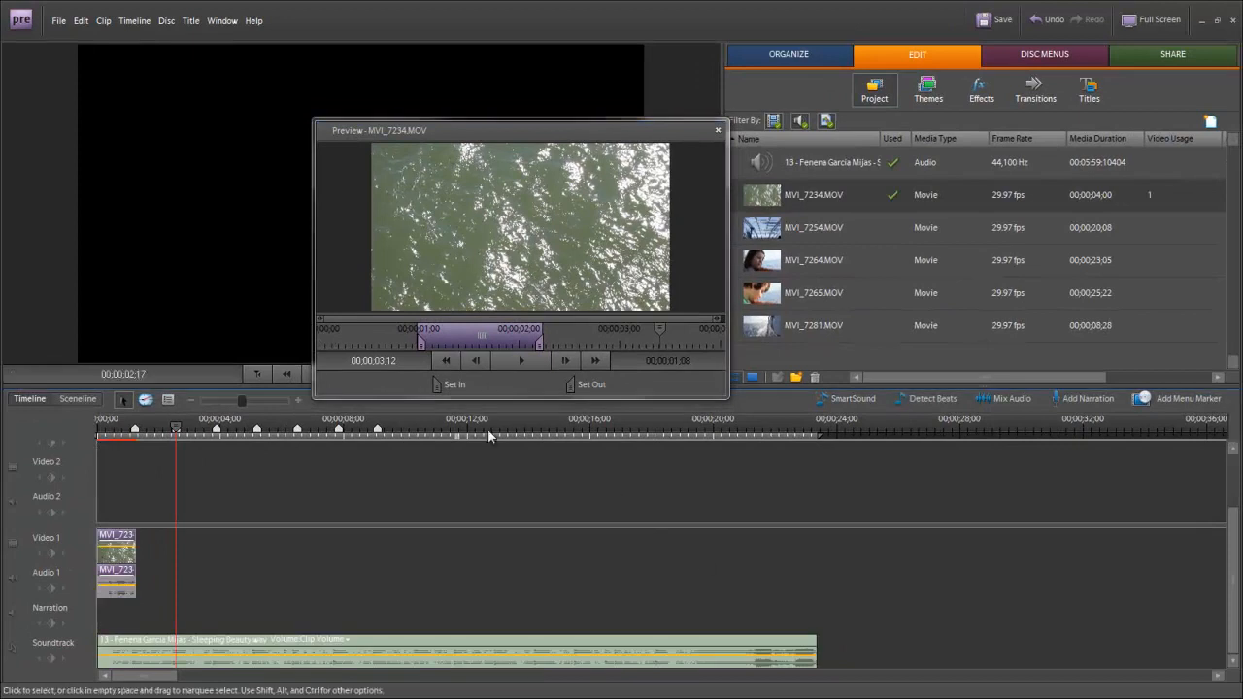
click(719, 131)
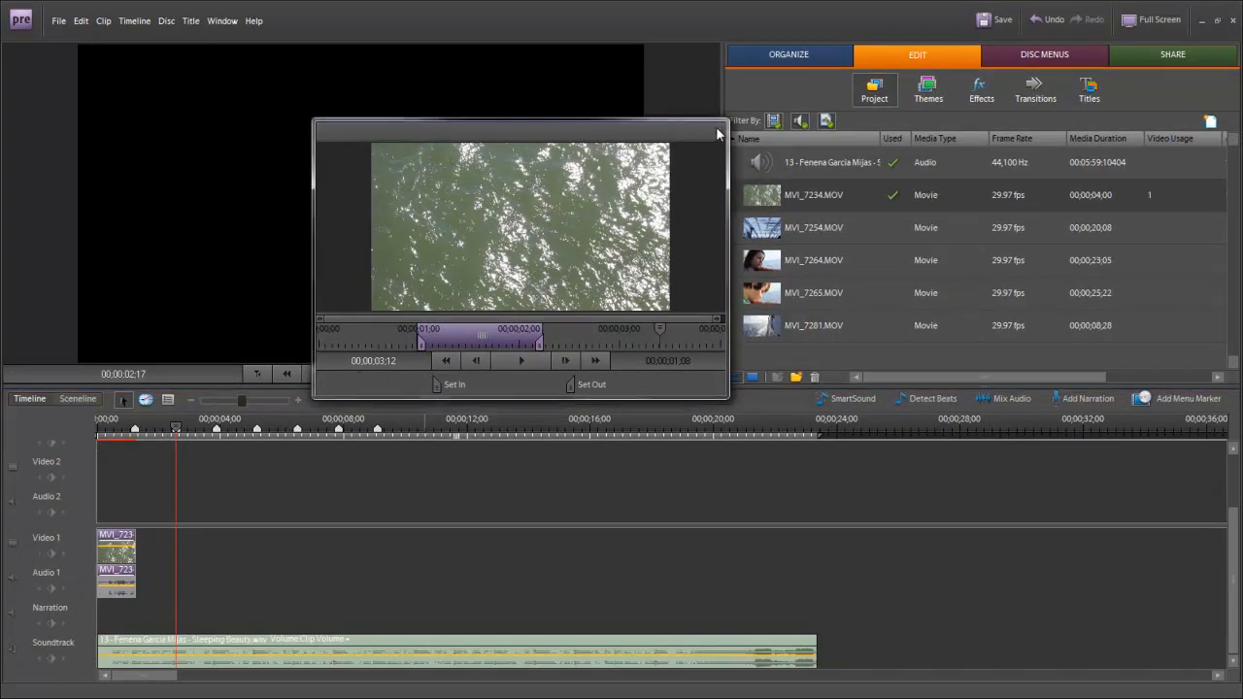
Step: Enlarge the monitor area and adjust the end of the MVI_7234.MOV clip on the timeline to just before the first marker
drag(474, 385, 474, 486)
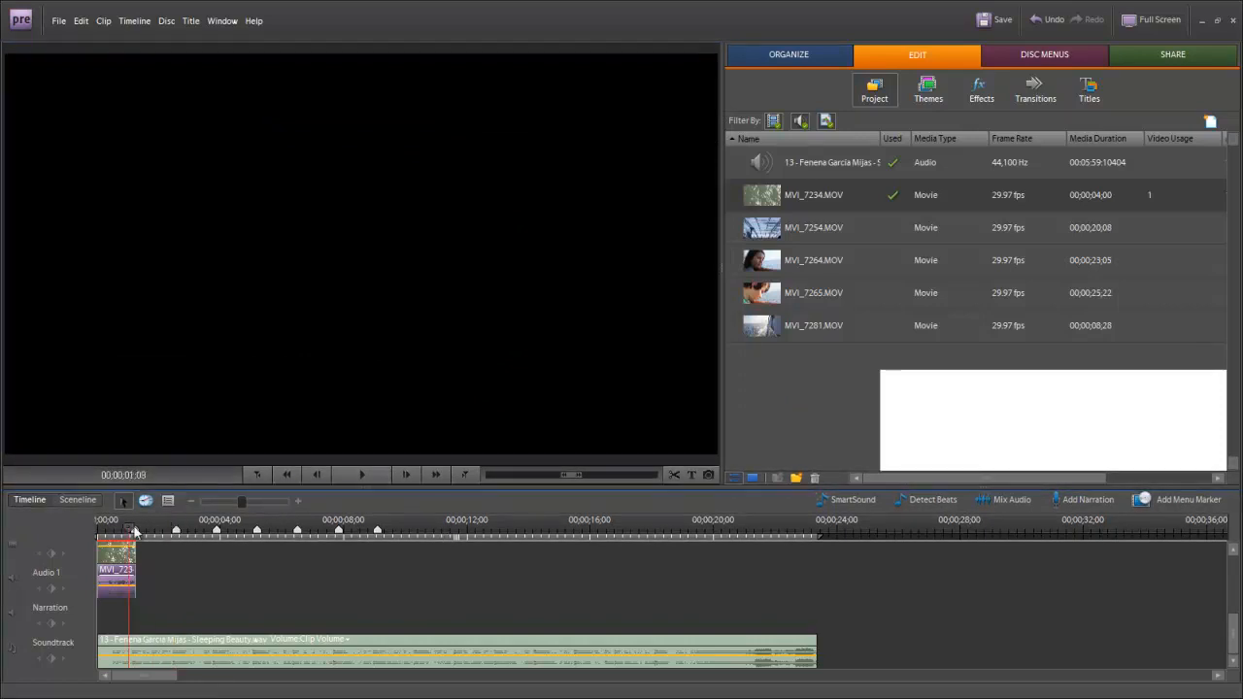
click(94, 539)
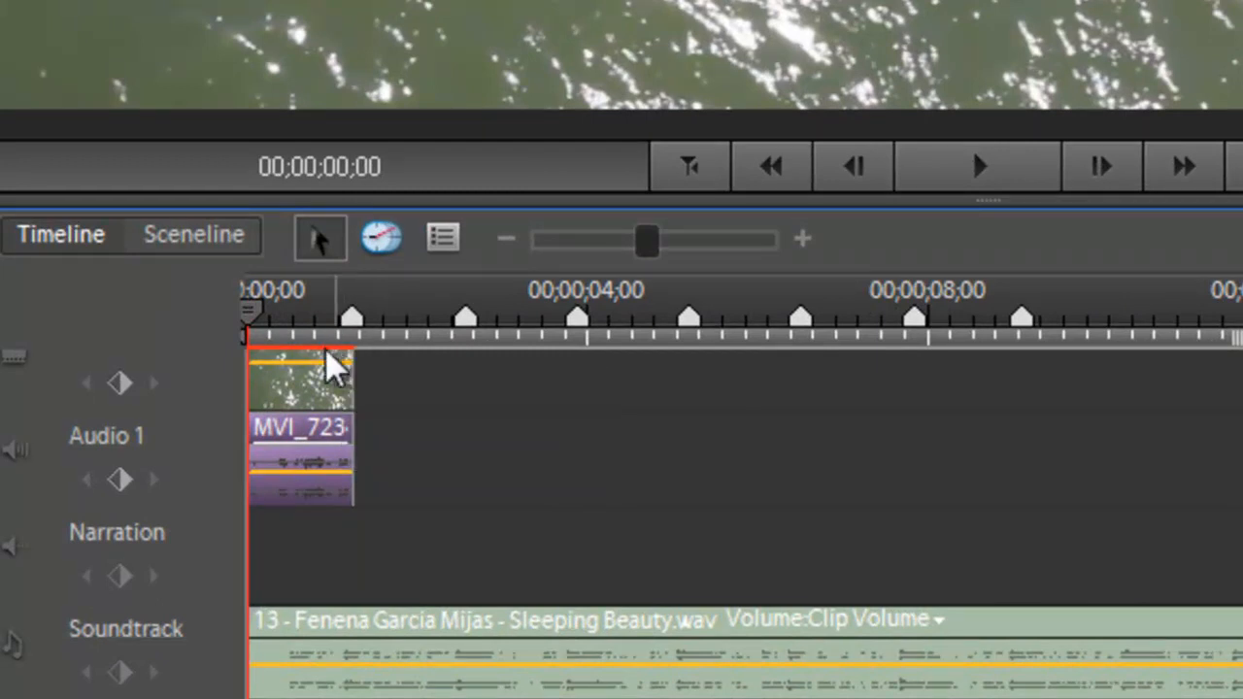
drag(347, 417, 400, 406)
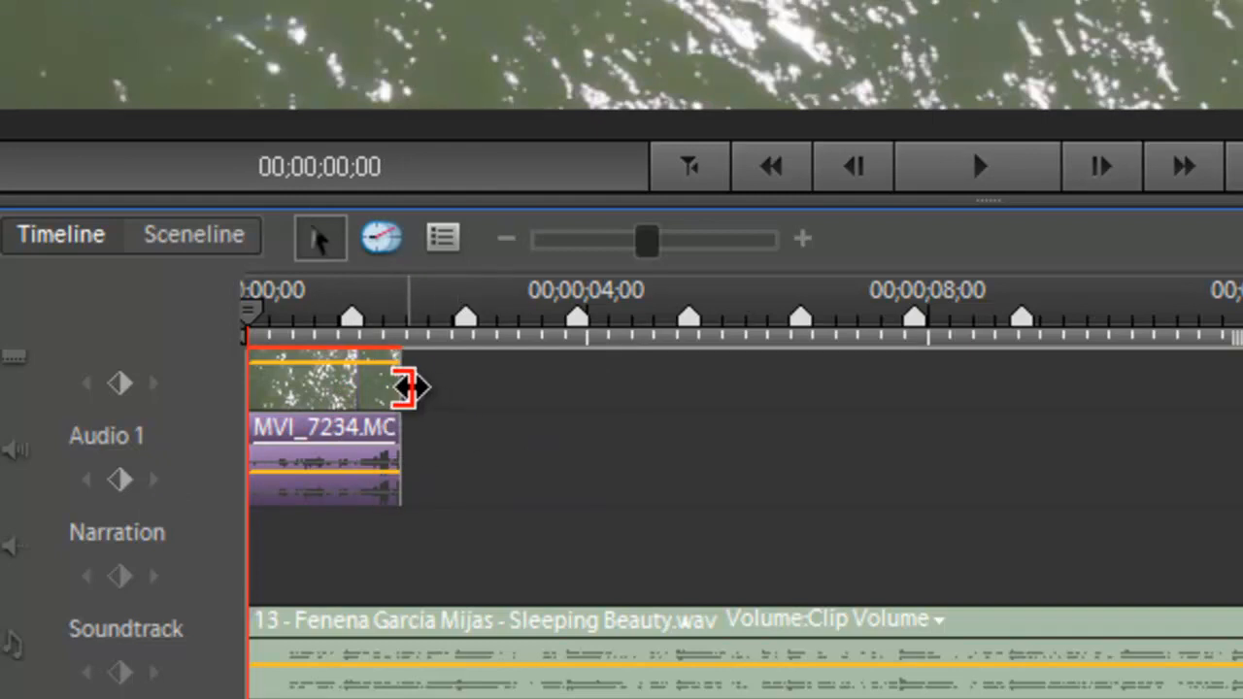
drag(406, 387, 351, 388)
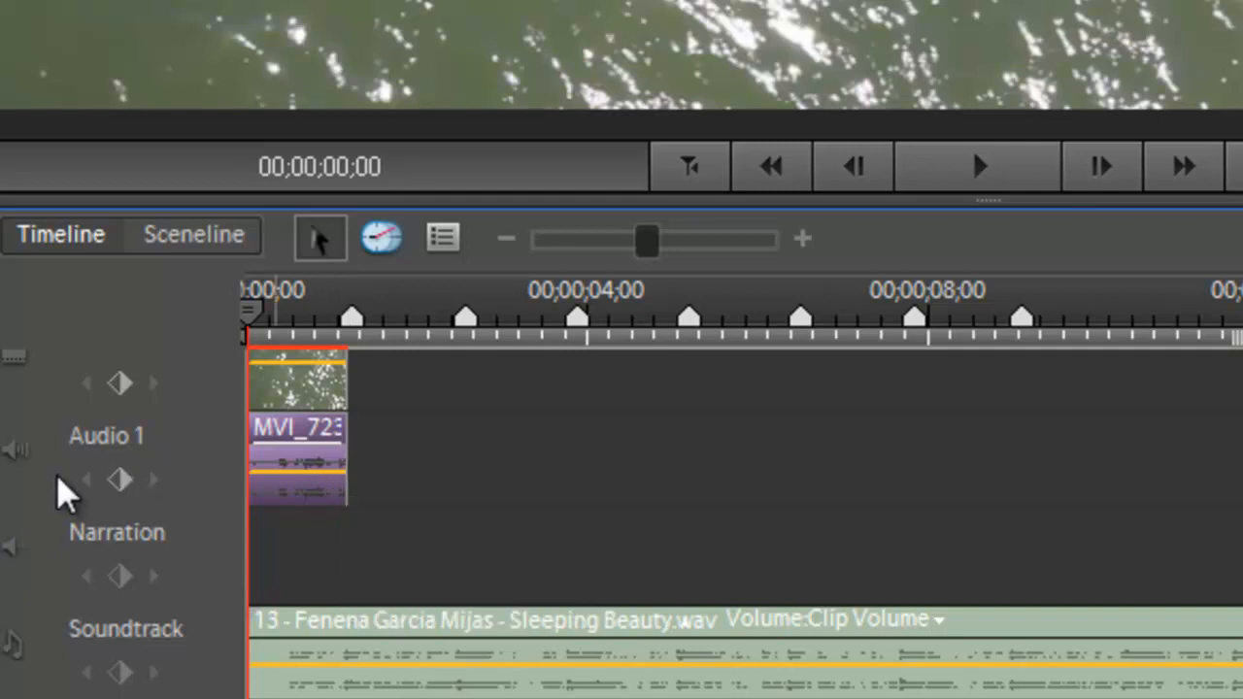
Step: Play the opening of the timeline with the Audio 1 track temporarily muted
click(16, 450)
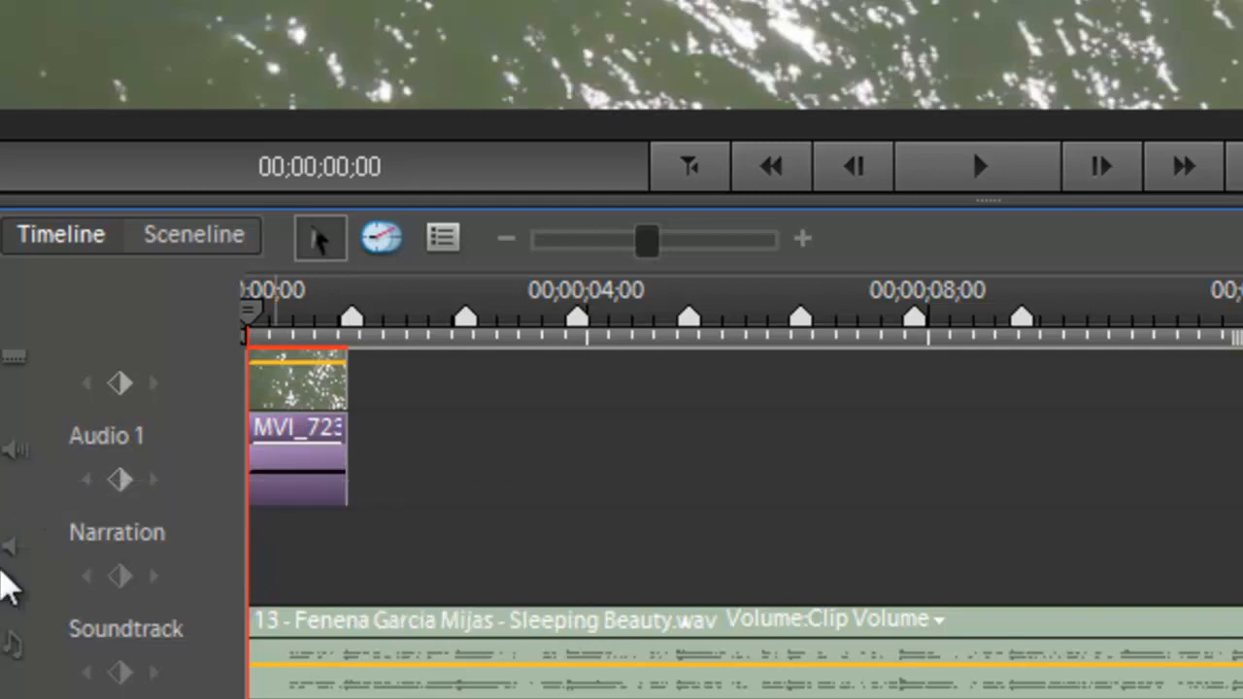
key(space)
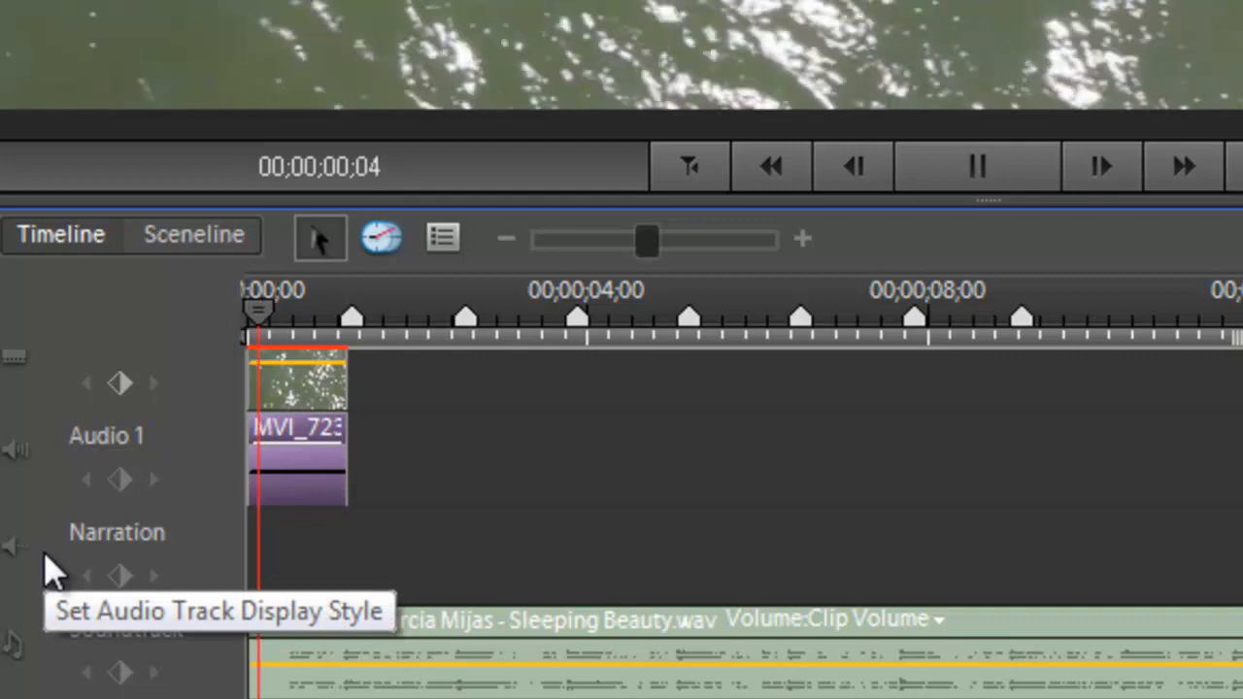
key(space)
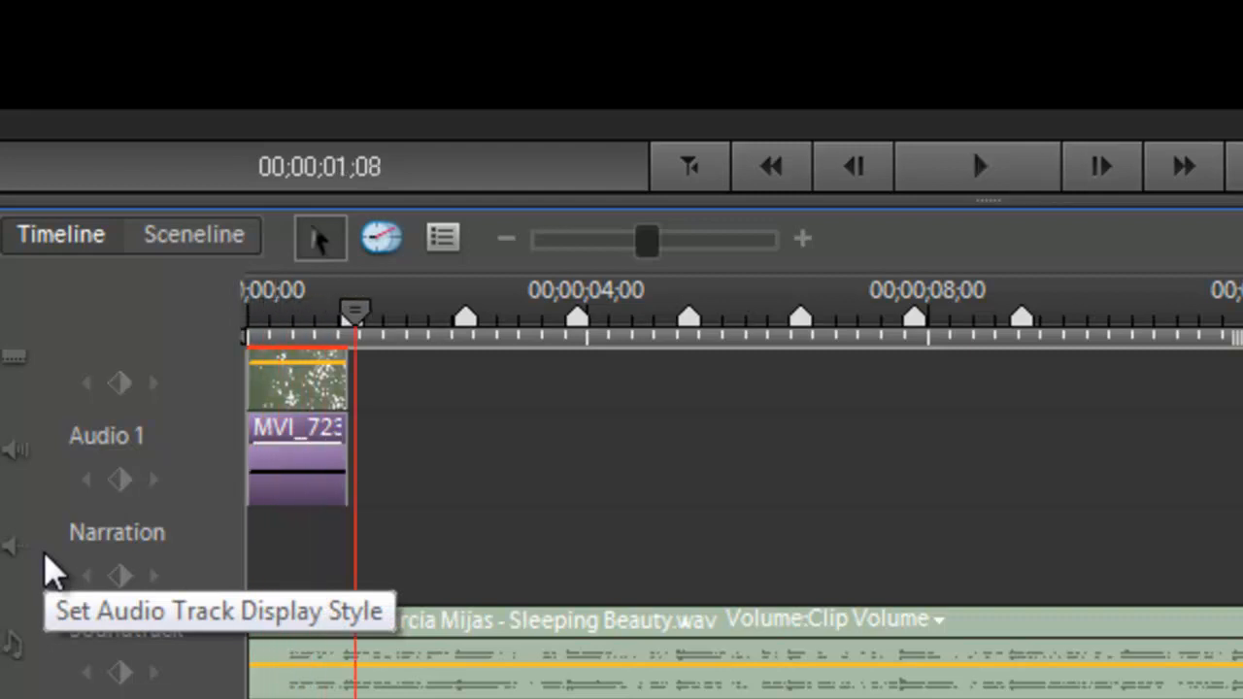
click(16, 453)
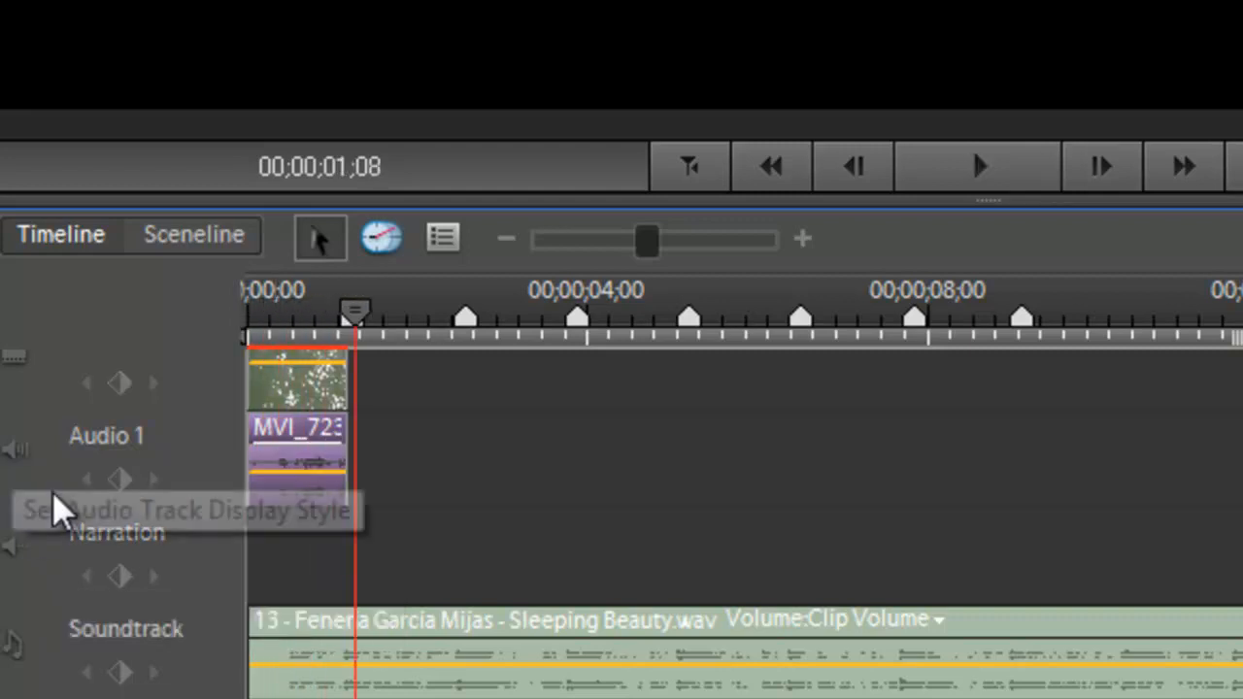
Step: Unlink the audio and video of the MVI_7234.MOV clip on the timeline and delete its audio portion
right_click(300, 453)
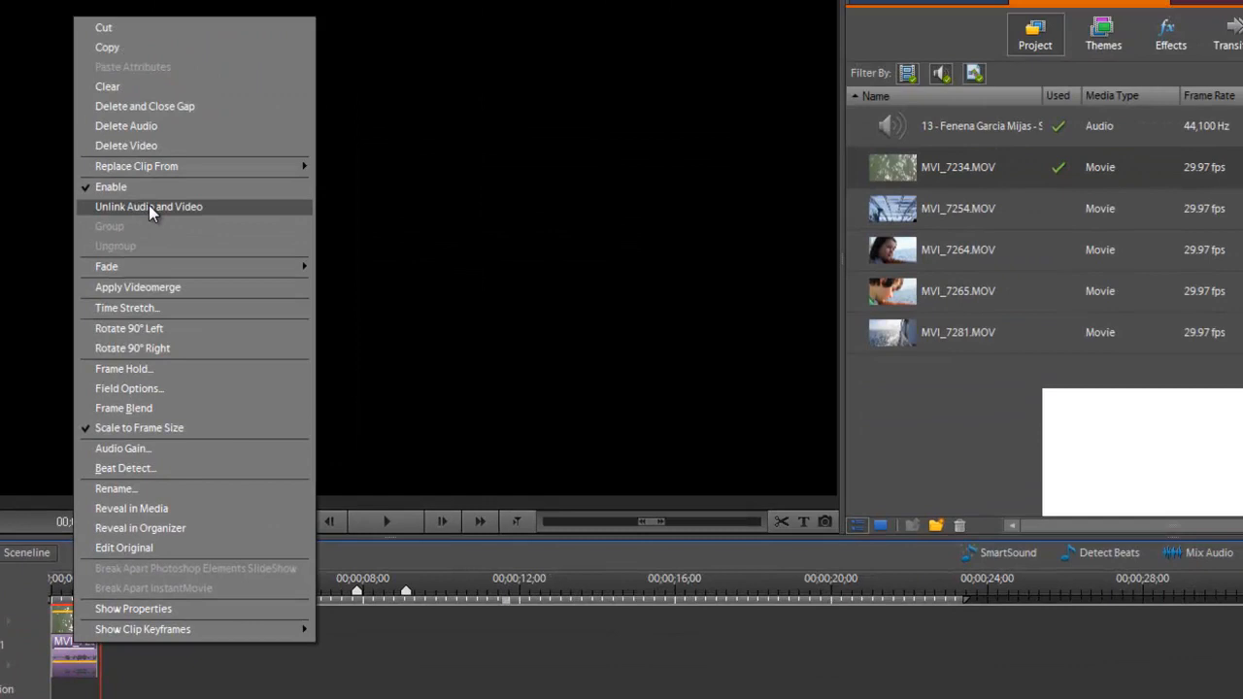
click(149, 206)
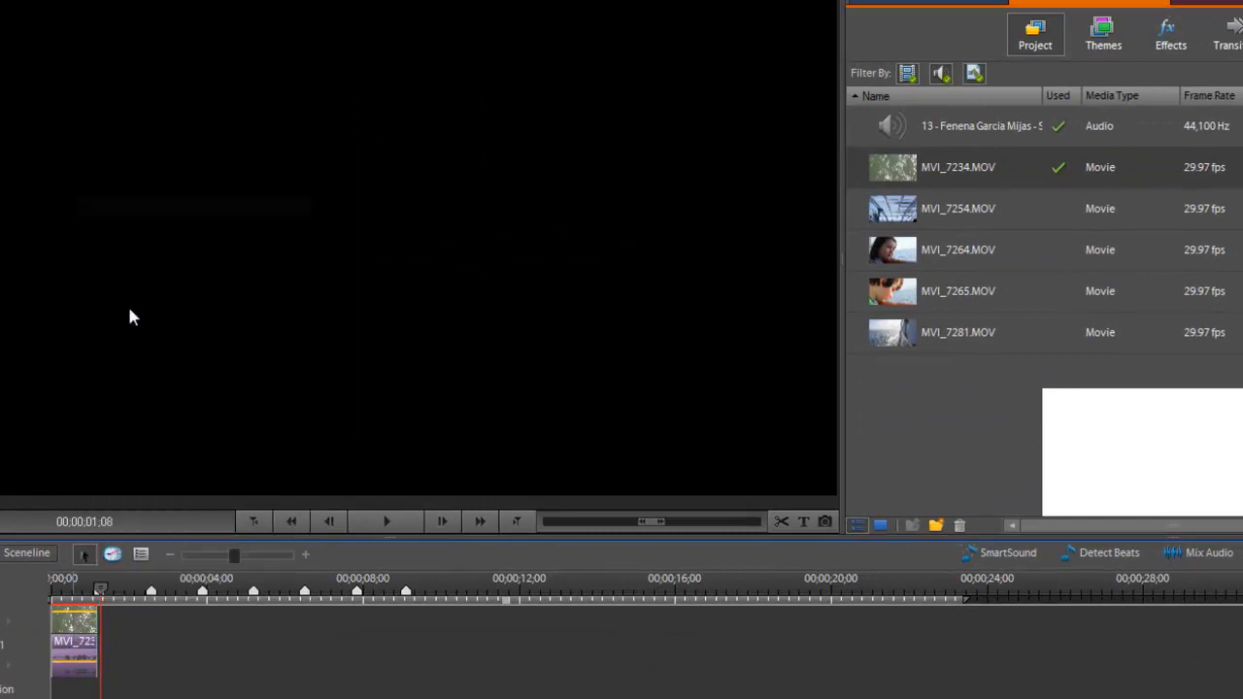
click(151, 645)
click(68, 659)
key(Delete)
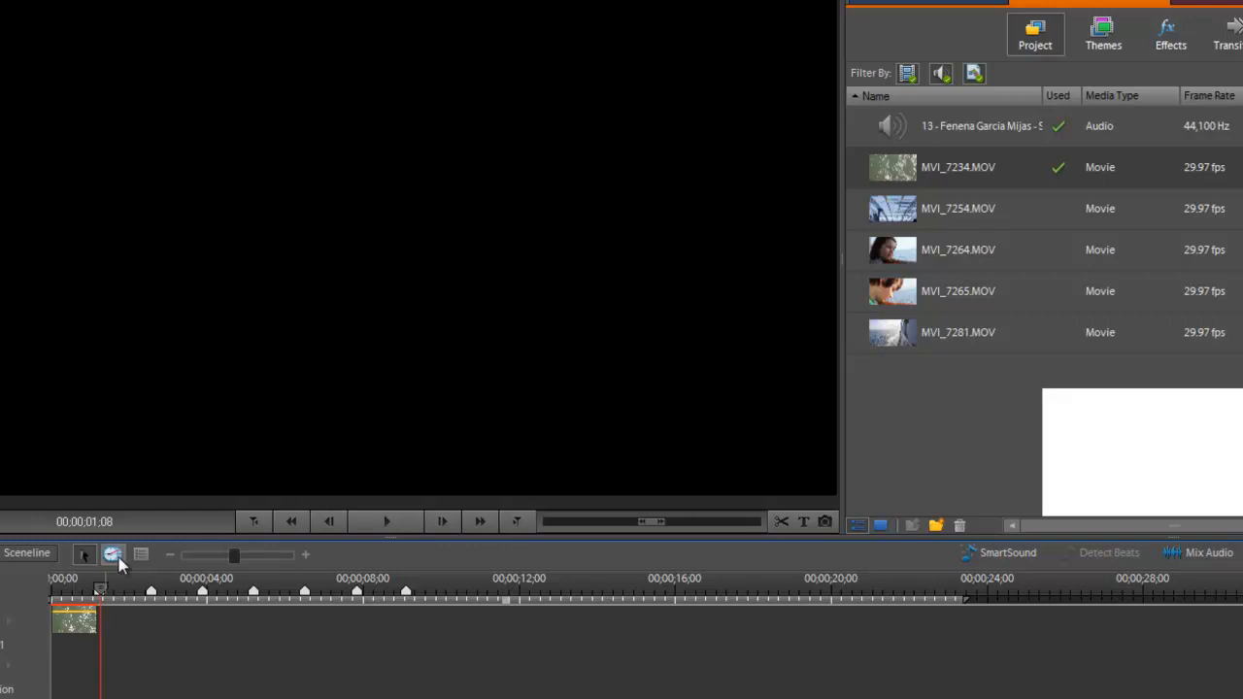
Step: Trim MVI_7254.MOV in its preview to a 00;00;01;09 section starting near 11 seconds and place it right after the first clip
double_click(904, 212)
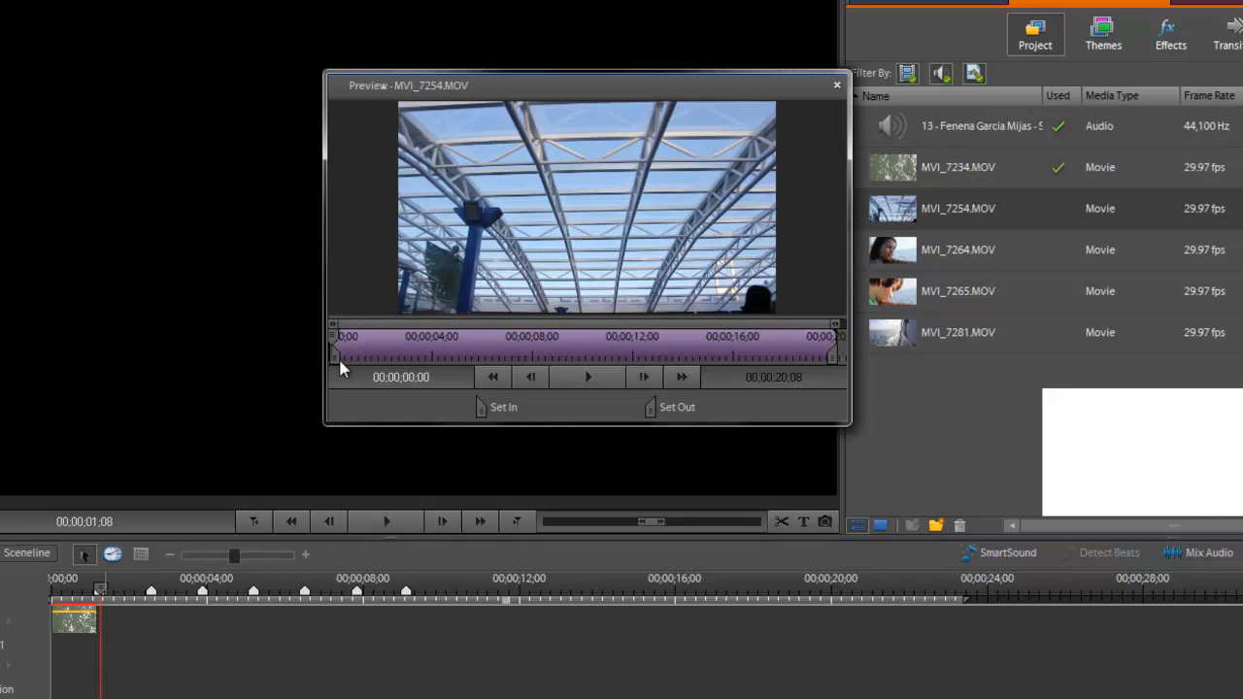
drag(335, 345, 604, 347)
key(XF86AudioMute)
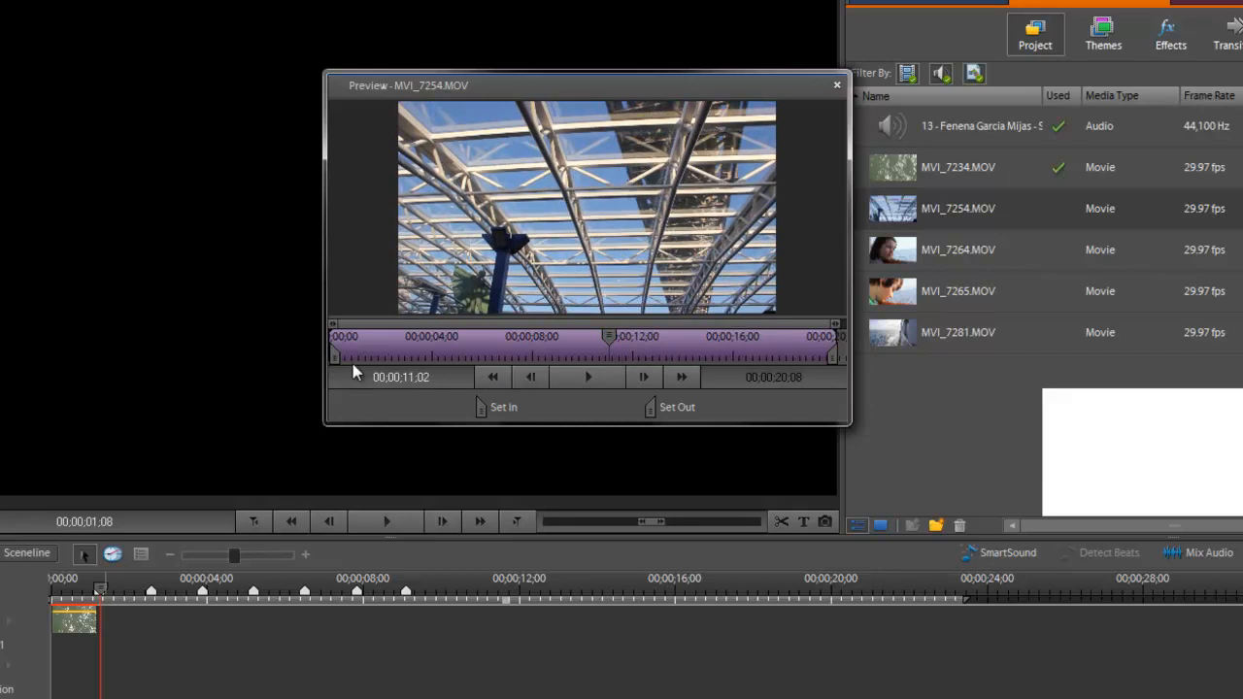
drag(335, 360, 626, 335)
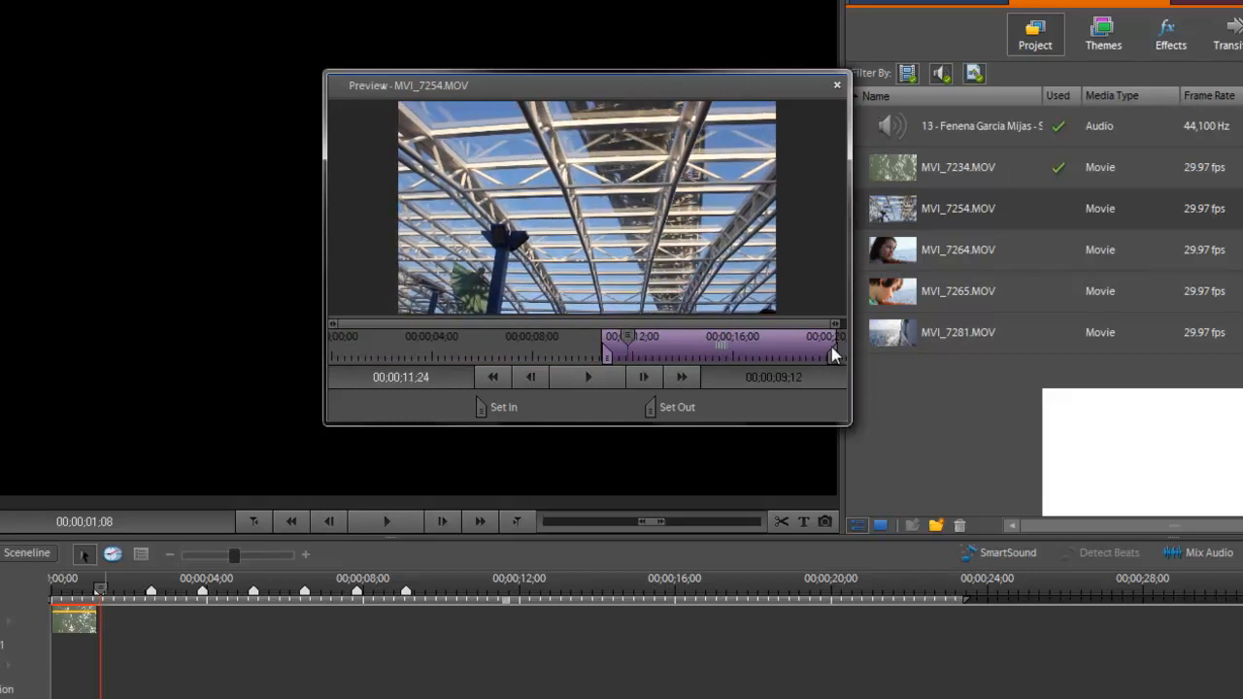
drag(834, 356, 631, 359)
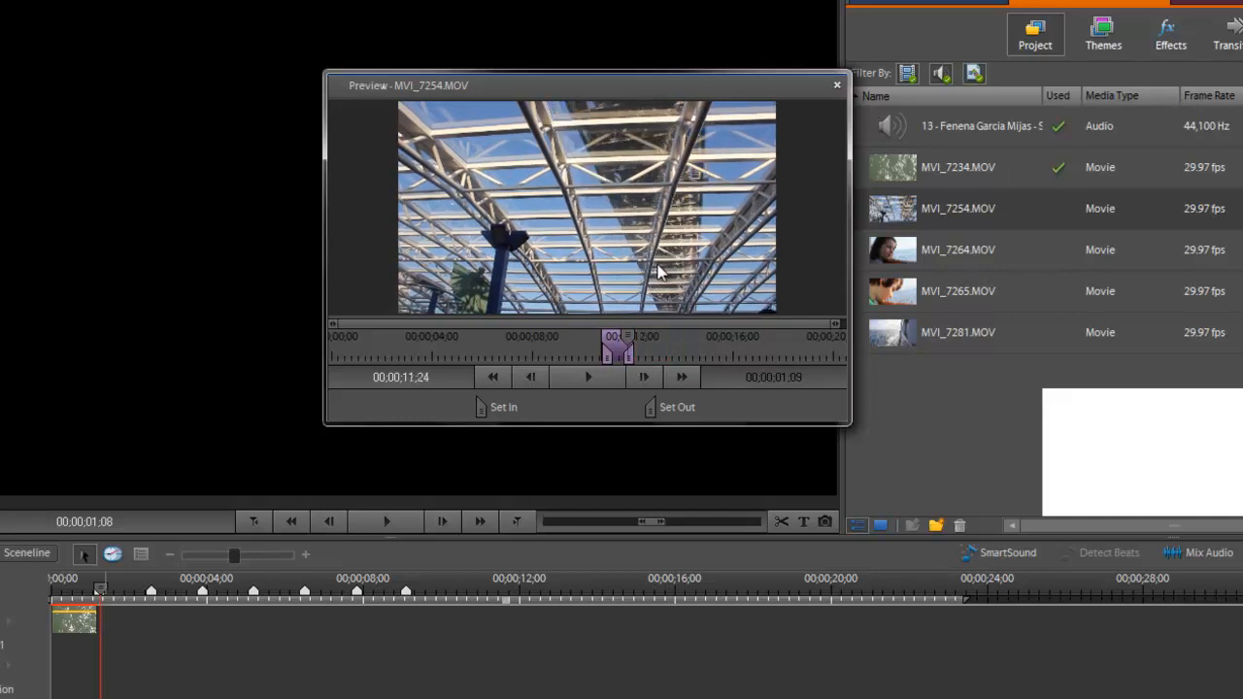
drag(154, 600, 97, 625)
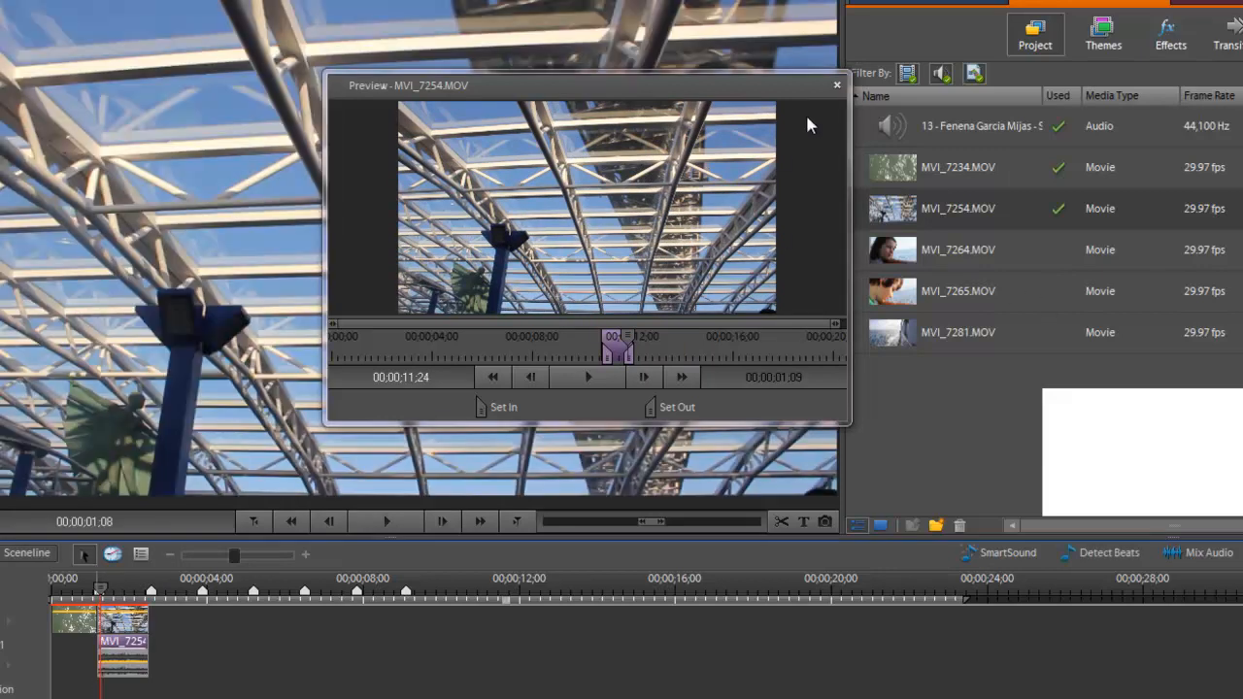
click(839, 84)
Step: Trim MVI_7264.MOV in its preview to a 00;00;01;09 section starting at 00;00;16;23 and place it right after the MVI_7254.MOV clip
double_click(900, 245)
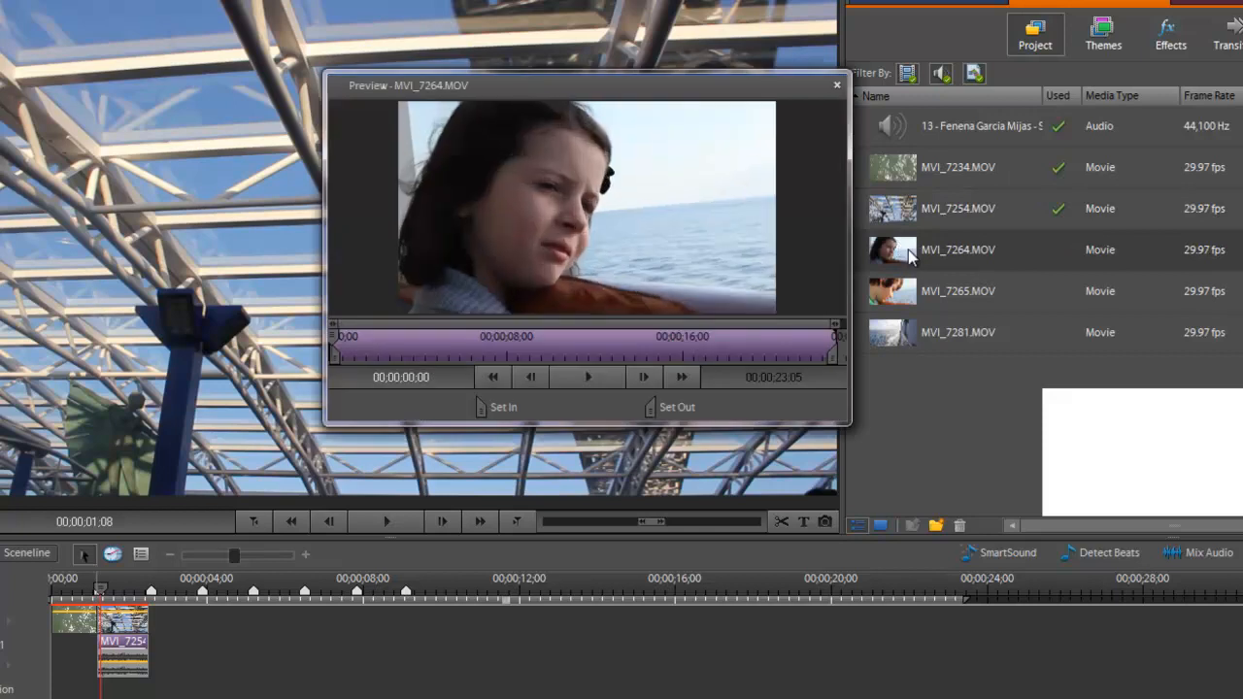
drag(409, 358, 581, 392)
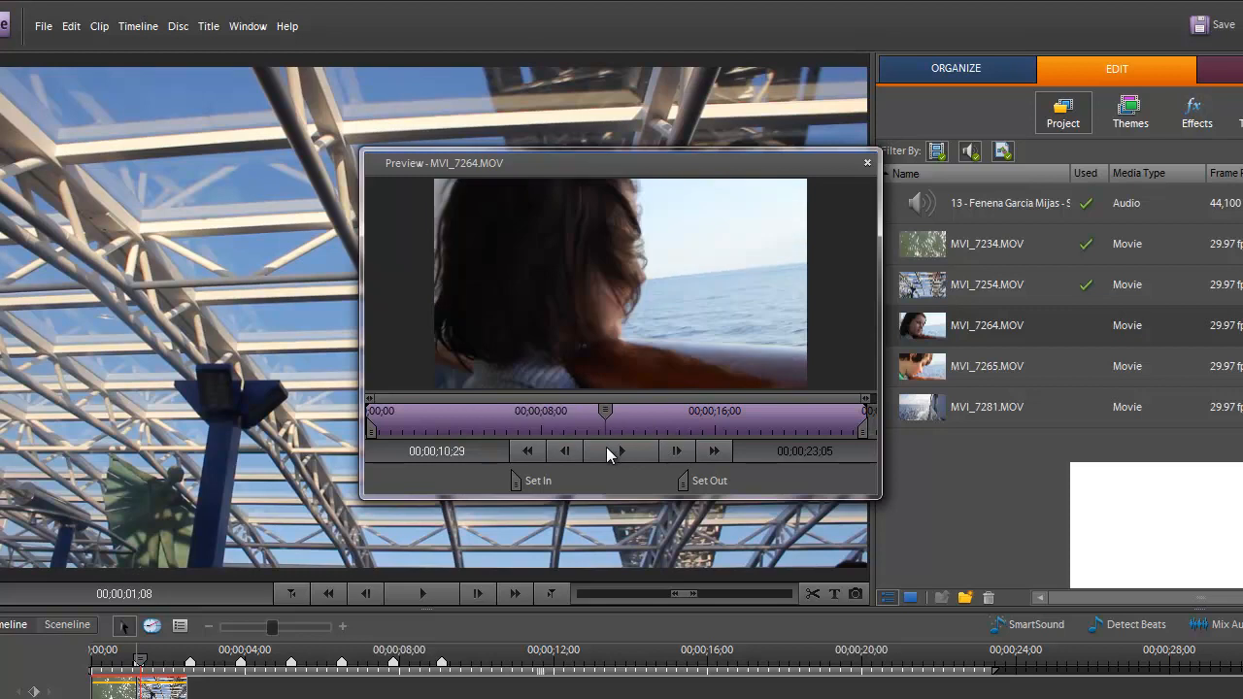
drag(606, 446, 732, 460)
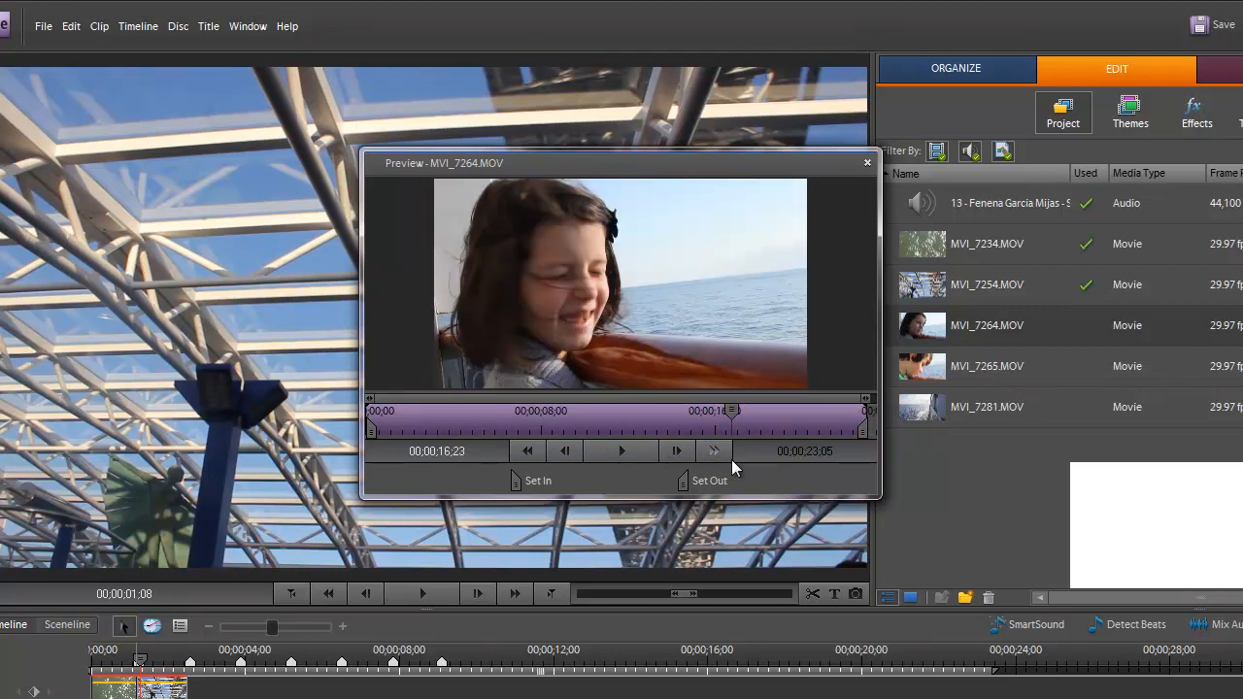
drag(367, 429, 693, 433)
click(544, 483)
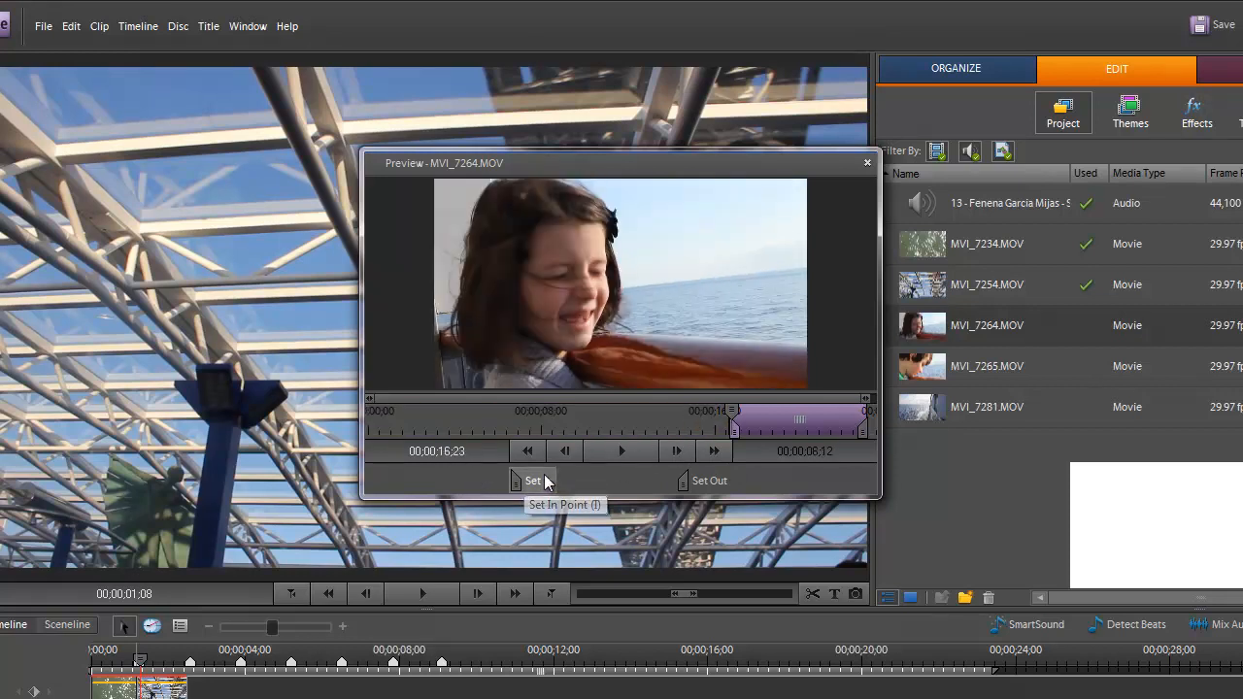
drag(865, 416, 761, 429)
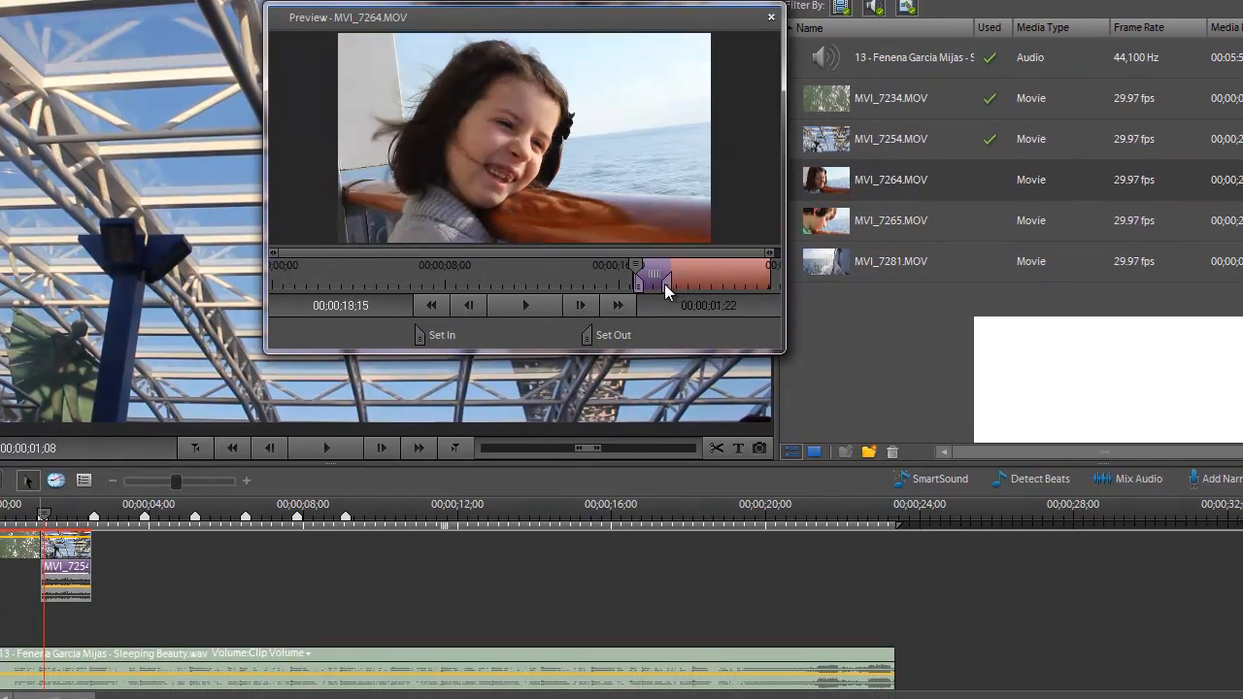
drag(665, 284, 655, 286)
drag(505, 183, 92, 549)
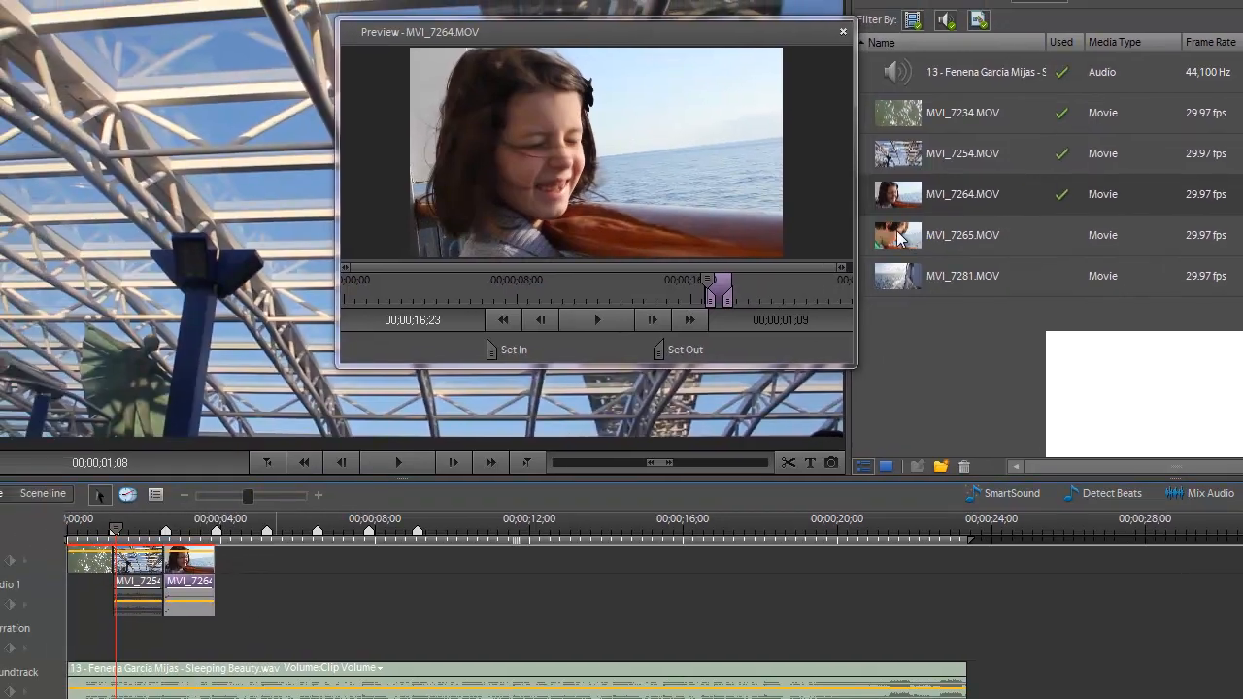
Step: Trim MVI_7265.MOV in its preview to a 00;00;01;07 section starting at 00;00;20;20 and place it right after the MVI_7264.MOV clip
double_click(825, 224)
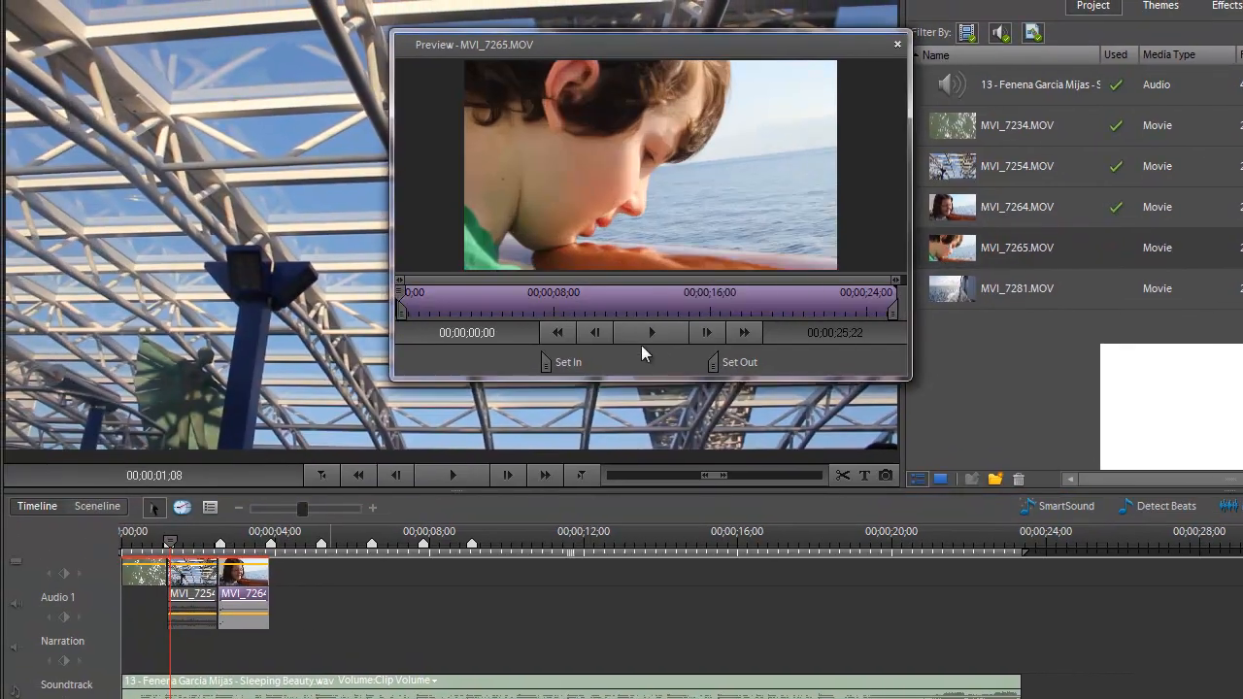
drag(410, 293, 803, 328)
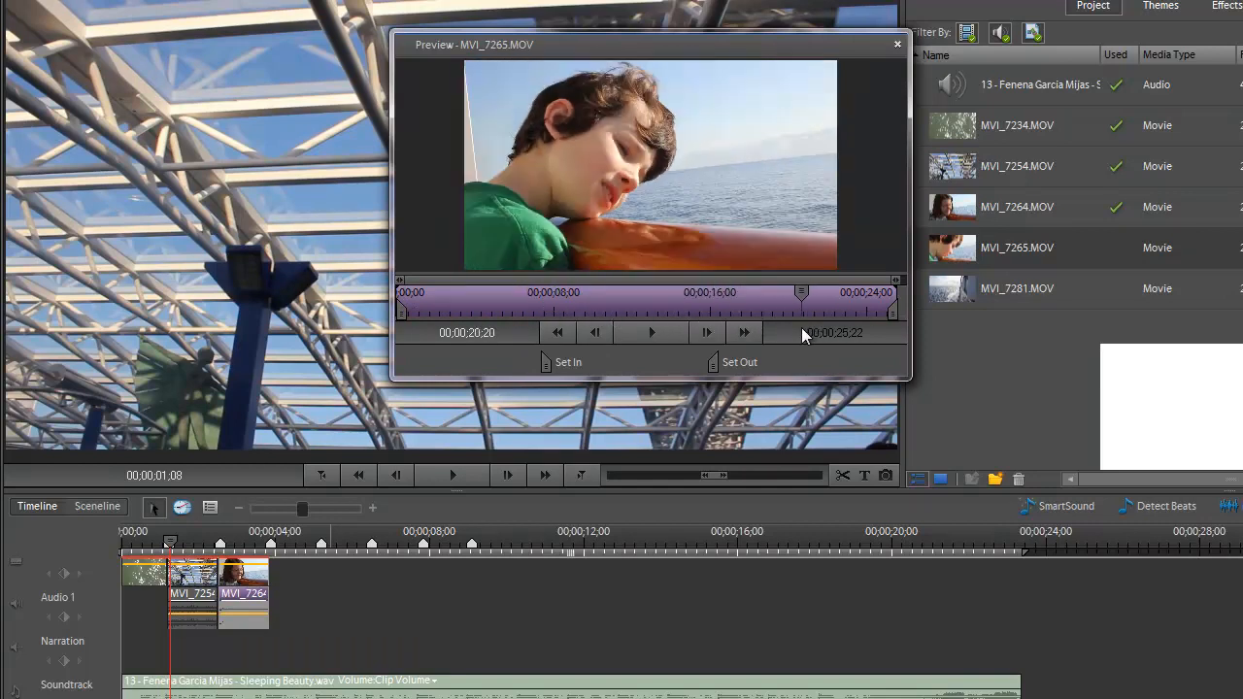
click(556, 358)
drag(895, 308, 819, 312)
drag(361, 524, 272, 579)
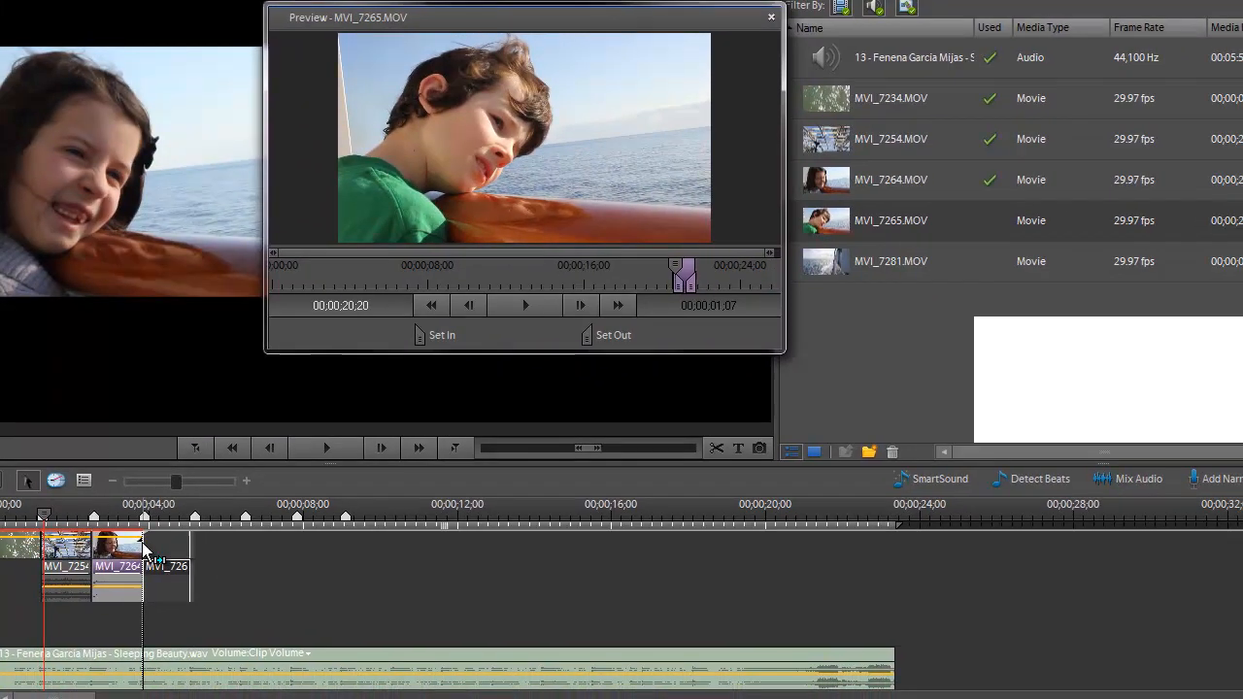
drag(144, 551, 144, 552)
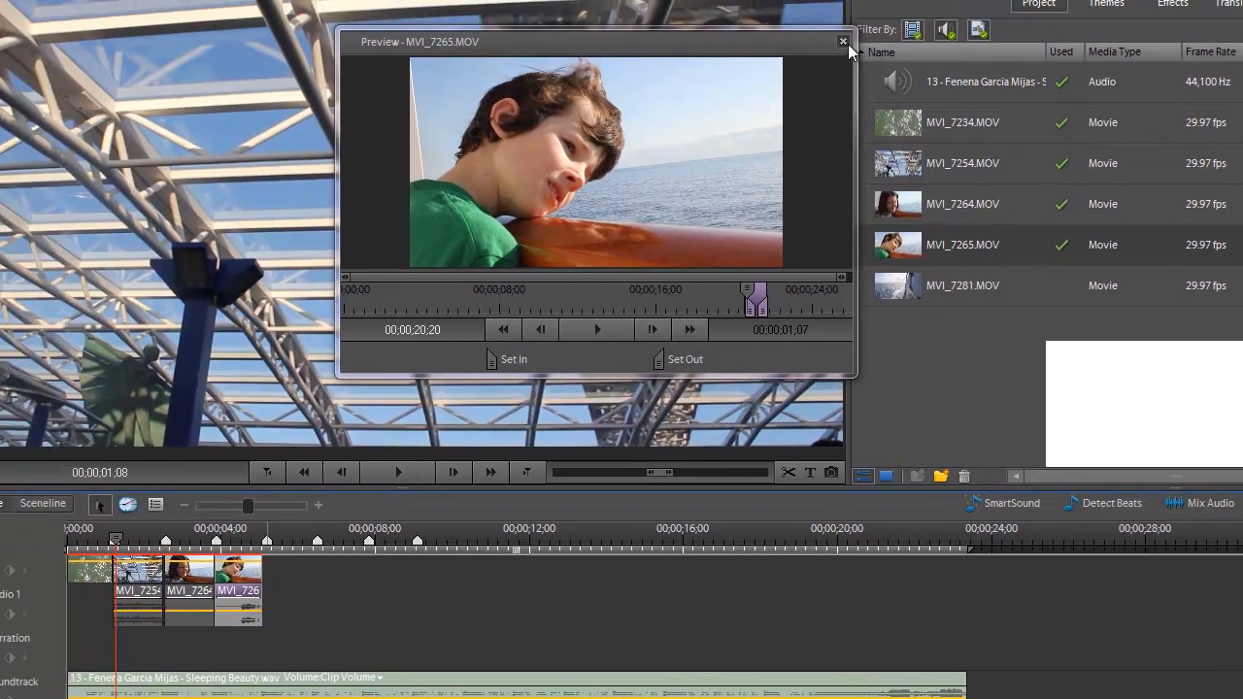
click(771, 16)
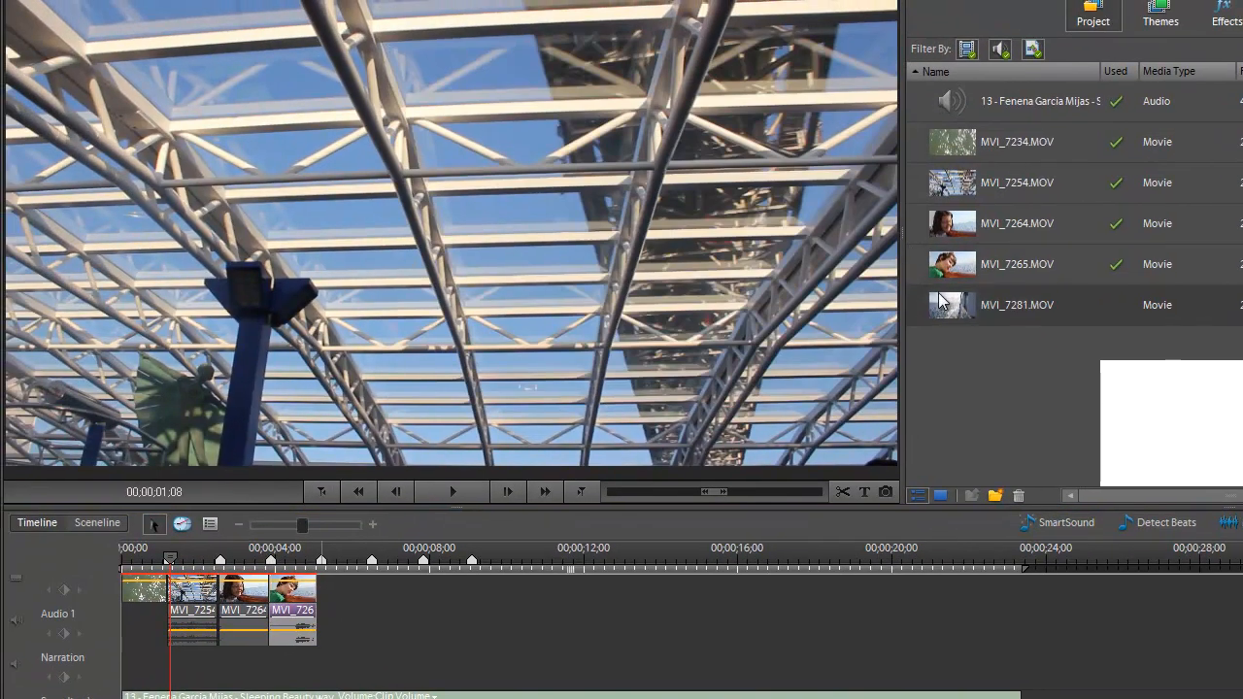
Step: Trim MVI_7281.MOV in its preview to a 00;00;01;08 section starting at 00;00;02;02 and place it right after the MVI_7265.MOV clip
double_click(941, 301)
drag(456, 324, 515, 332)
click(546, 379)
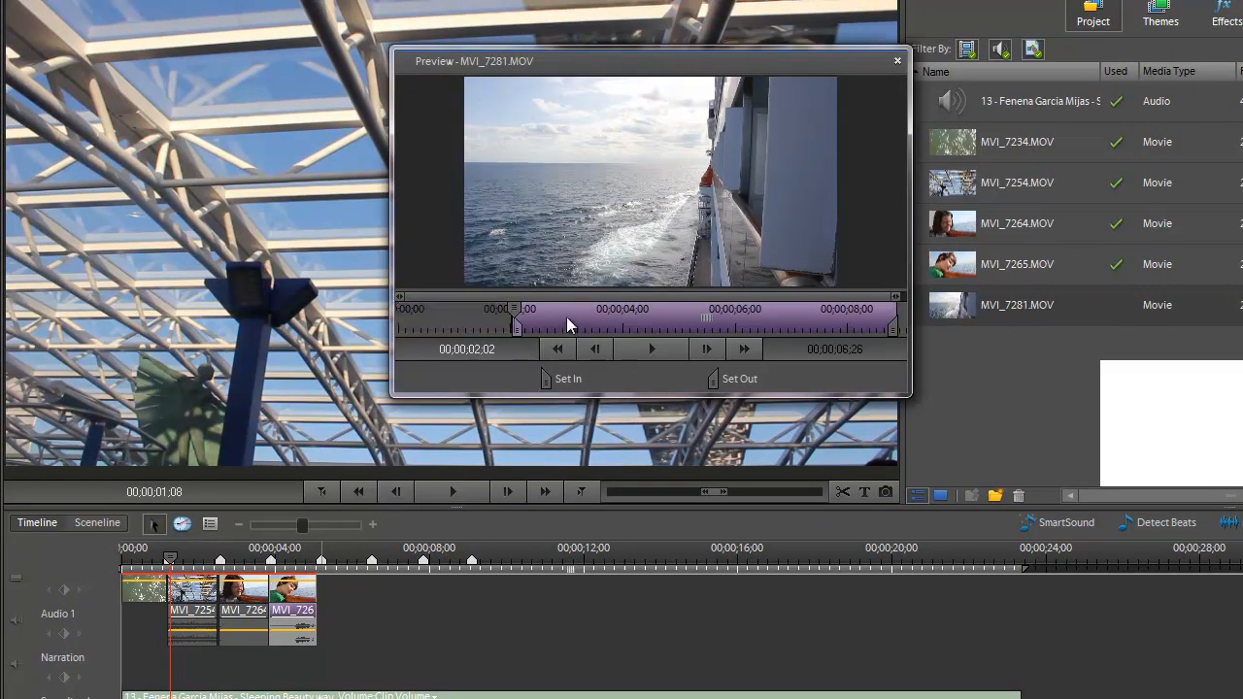
drag(895, 328, 574, 330)
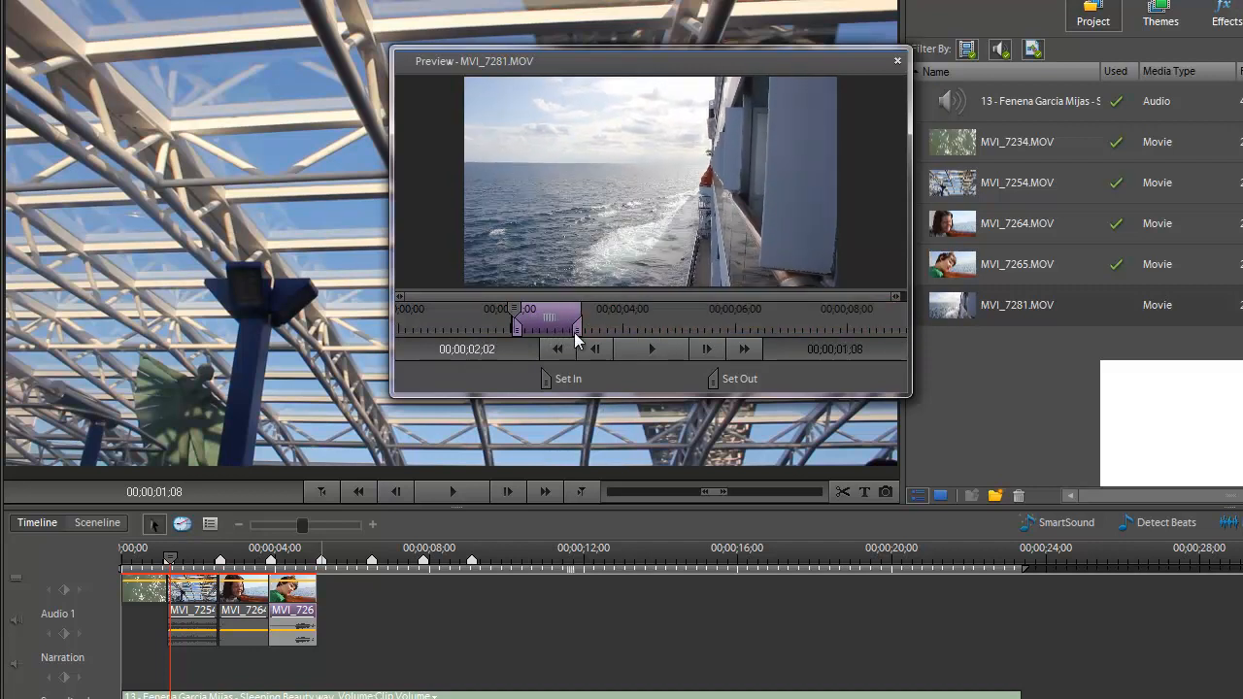
drag(606, 220, 315, 593)
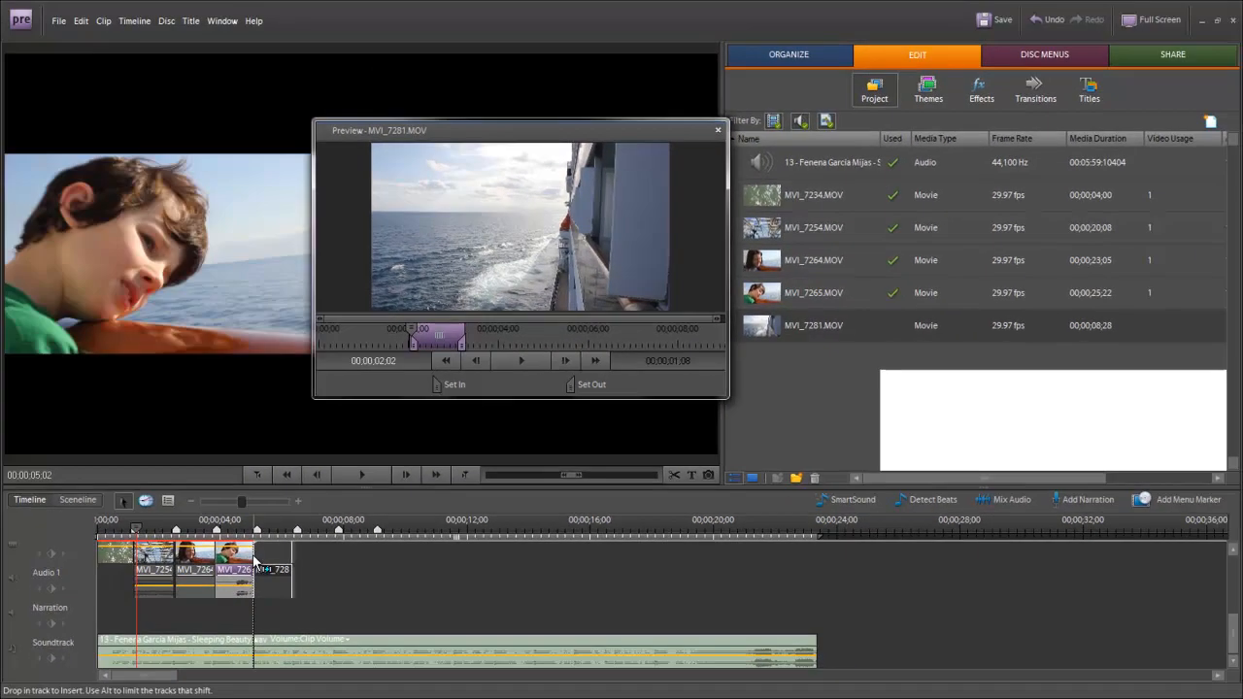
drag(253, 555, 253, 554)
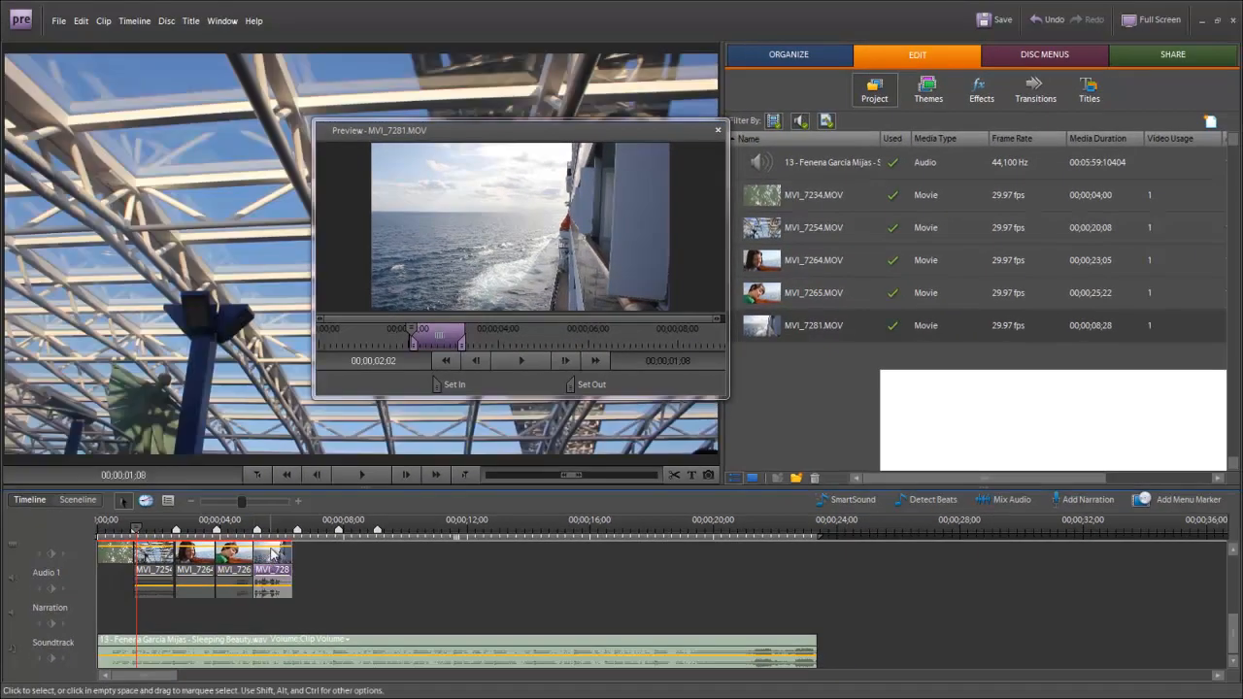
Step: Unlink audio and video for the MVI_7281, MVI_7265, MVI_7264 and MVI_7254 clips on the timeline, and clear the selection
right_click(271, 556)
click(330, 203)
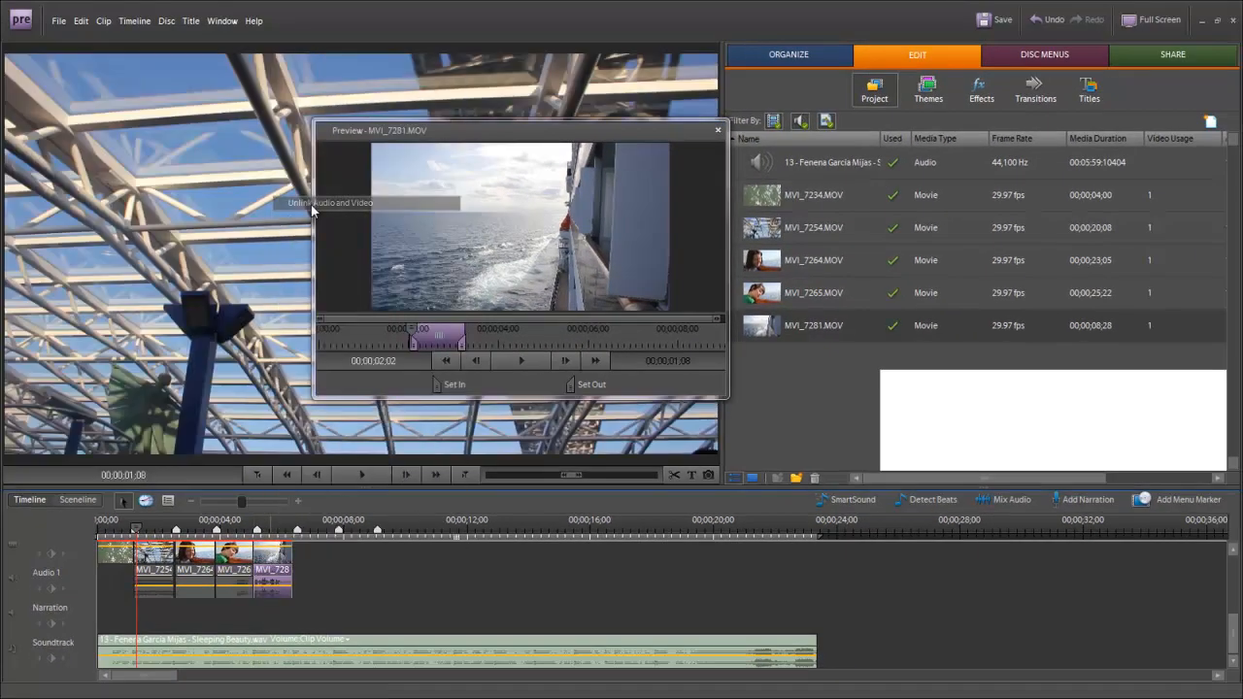
right_click(232, 562)
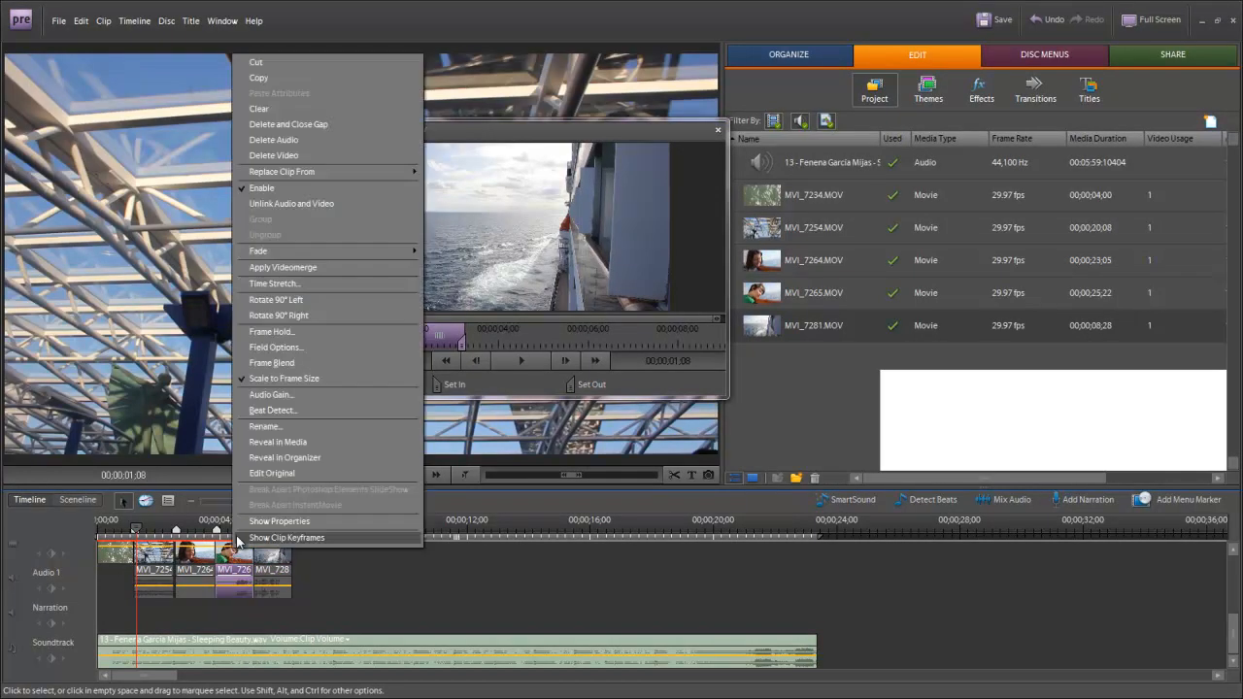
click(304, 204)
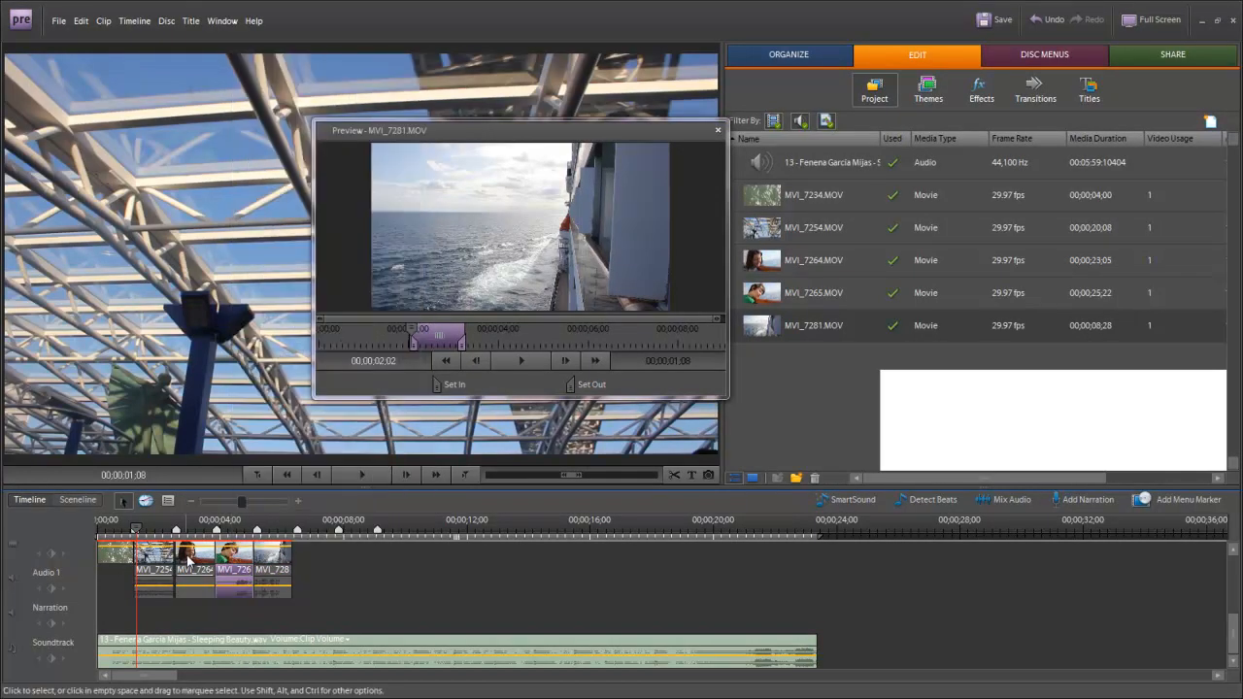
right_click(188, 562)
click(247, 210)
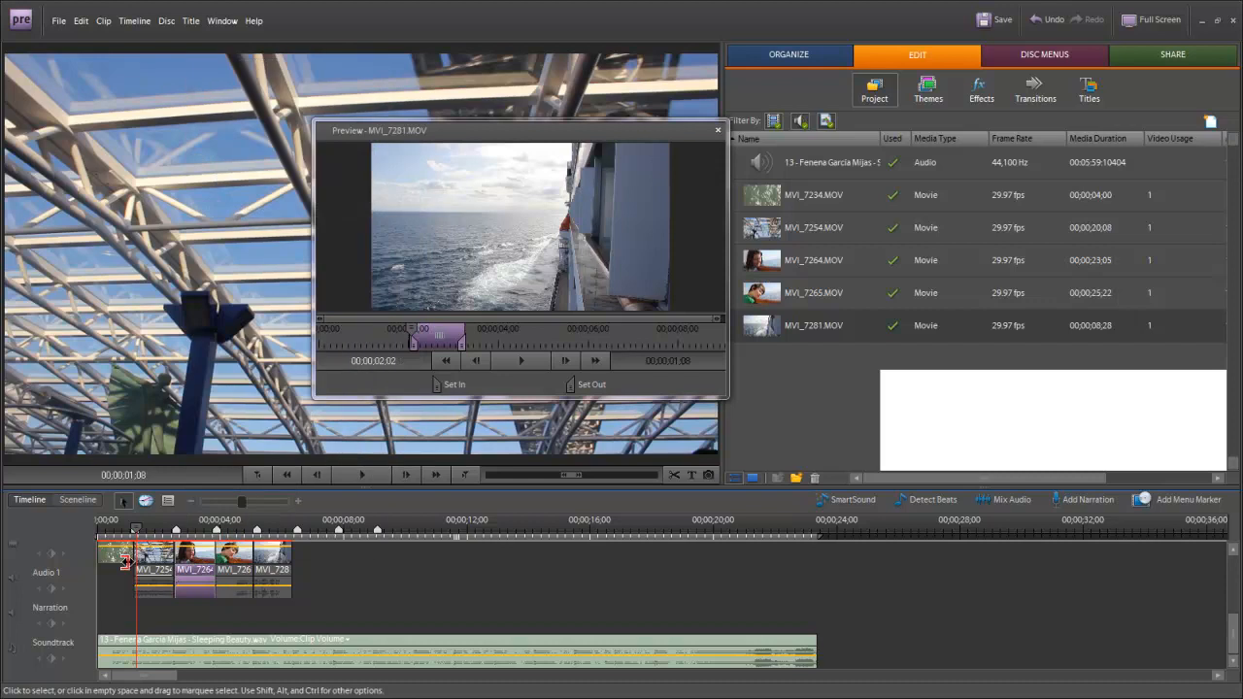
right_click(152, 557)
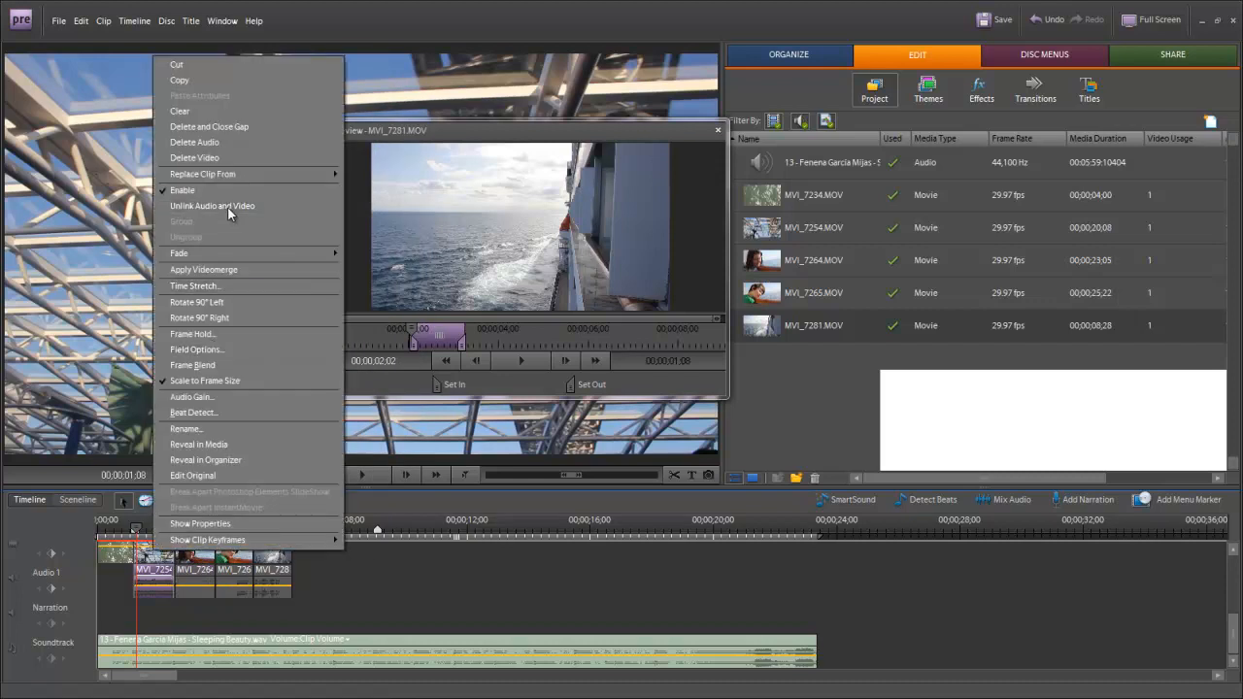
click(234, 210)
click(307, 583)
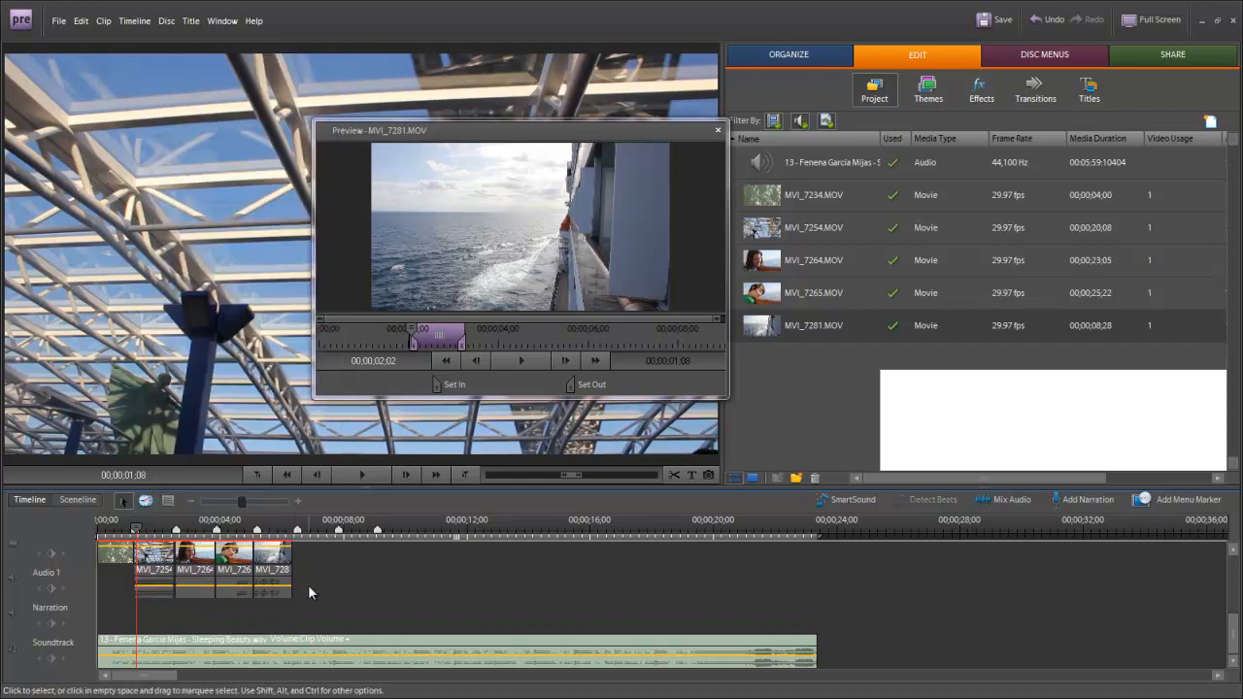
Step: Delete the unlinked audio portions of the MVI_7281, MVI_7265, MVI_7264 and MVI_7254 clips from the Audio 1 track
click(275, 583)
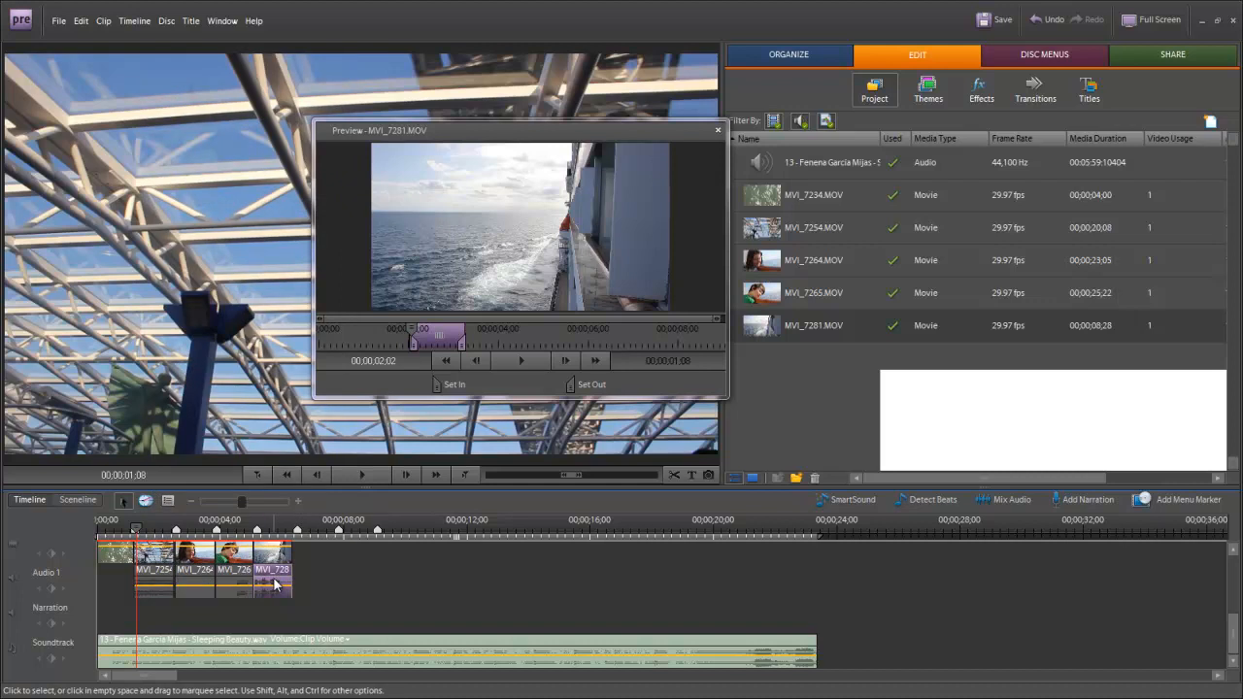
key(Delete)
click(235, 583)
key(Delete)
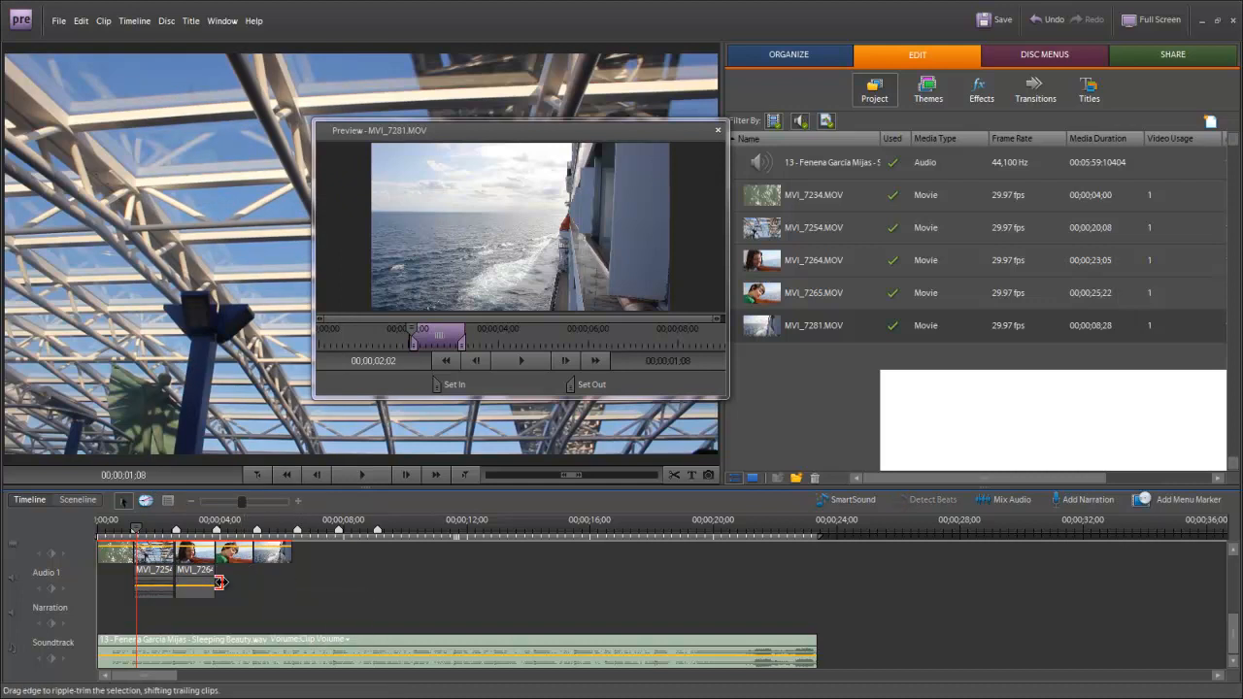
click(194, 583)
key(Delete)
click(163, 581)
key(Delete)
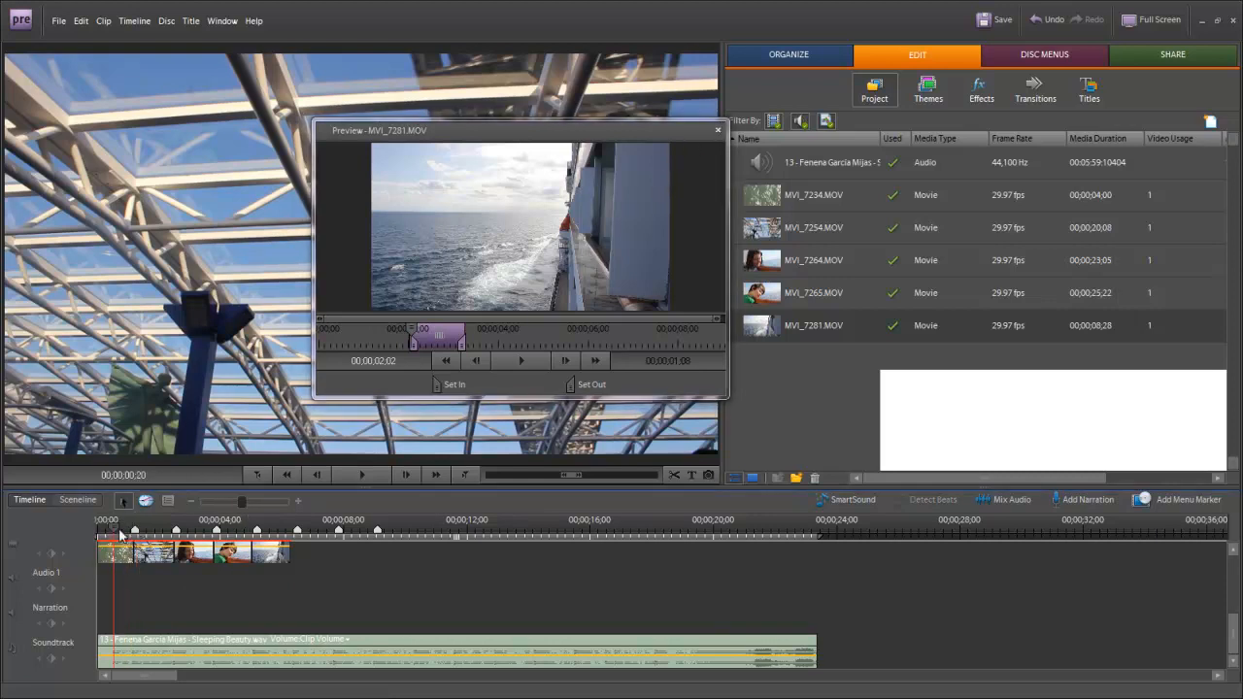
Step: Return the playhead to the start, close the clip preview, and play the edited sequence through past the last clip
drag(137, 530, 71, 542)
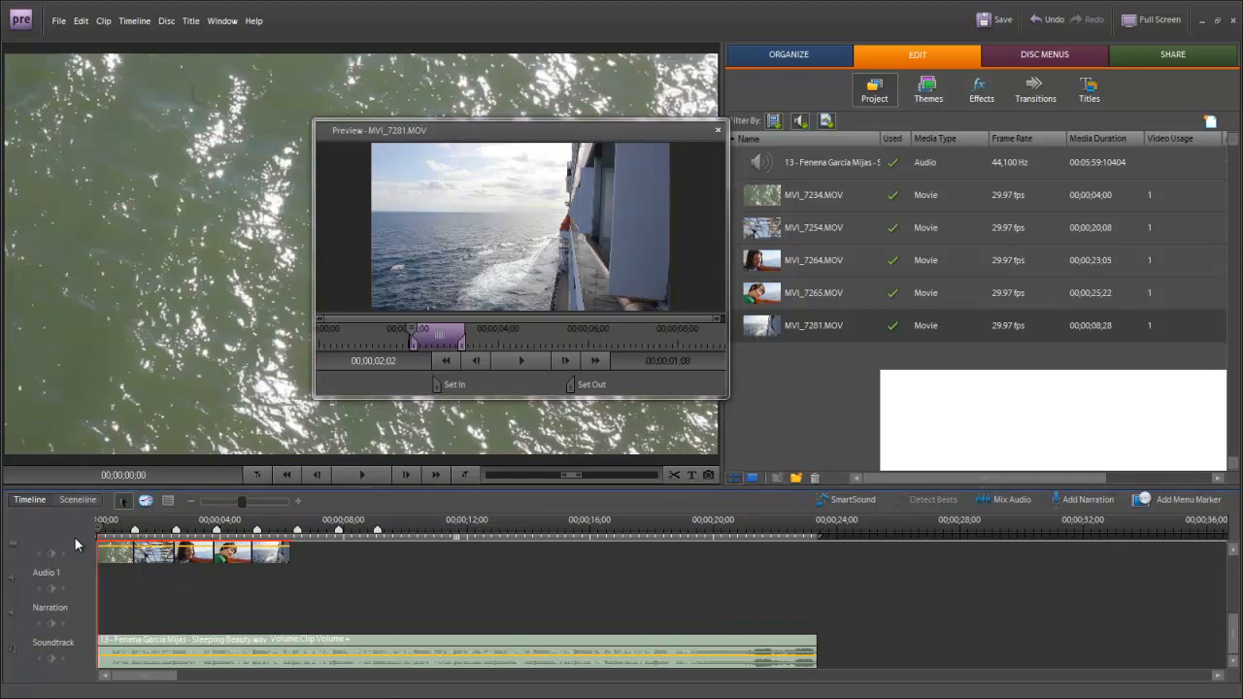
click(718, 129)
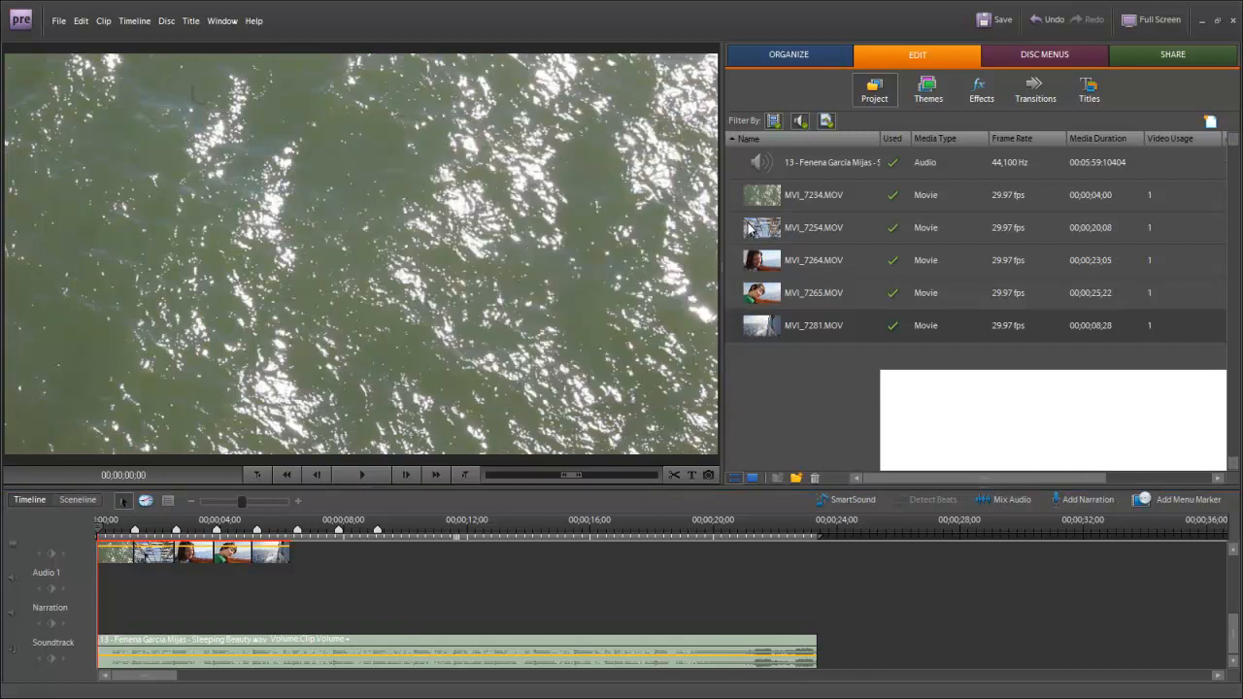
key(space)
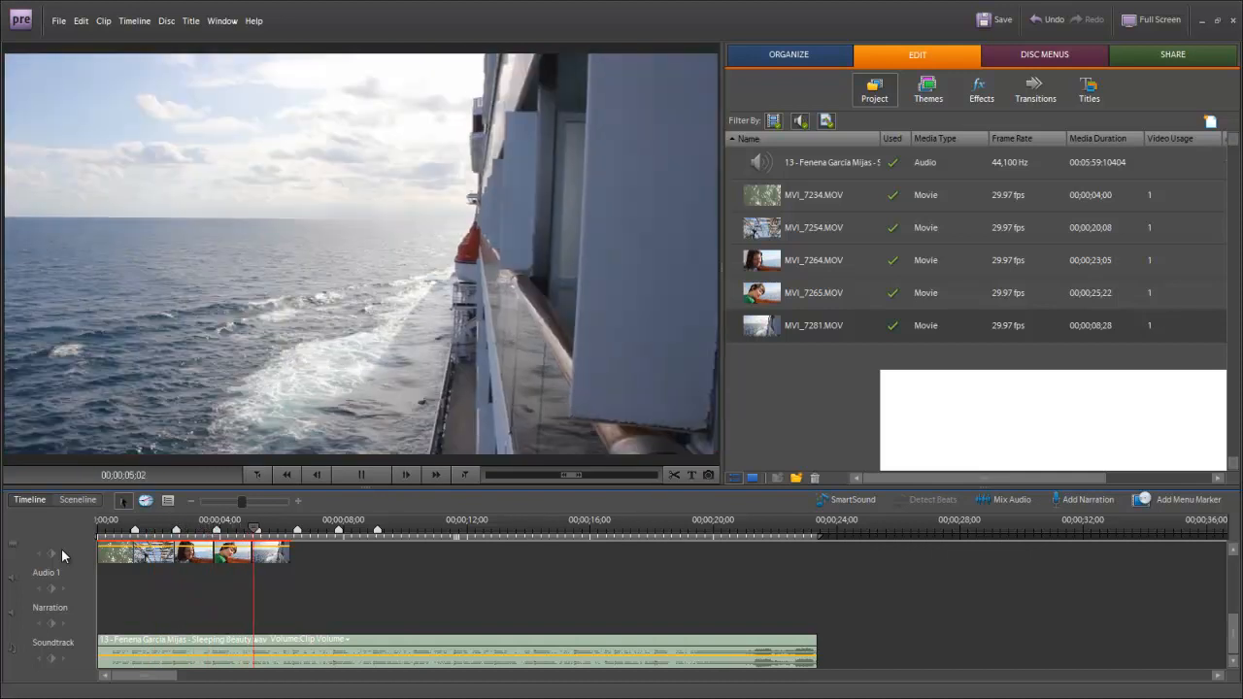
key(space)
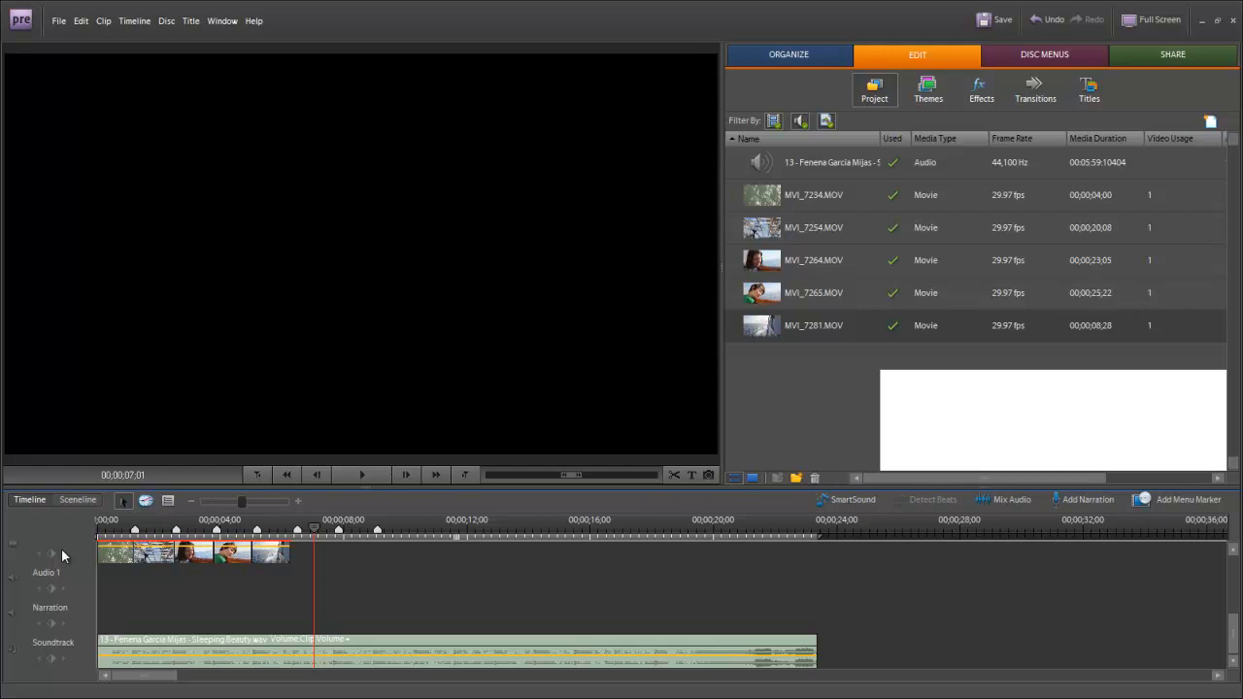
Step: Open the share settings for exporting to a personal computer and choose the MPEG format
click(1159, 55)
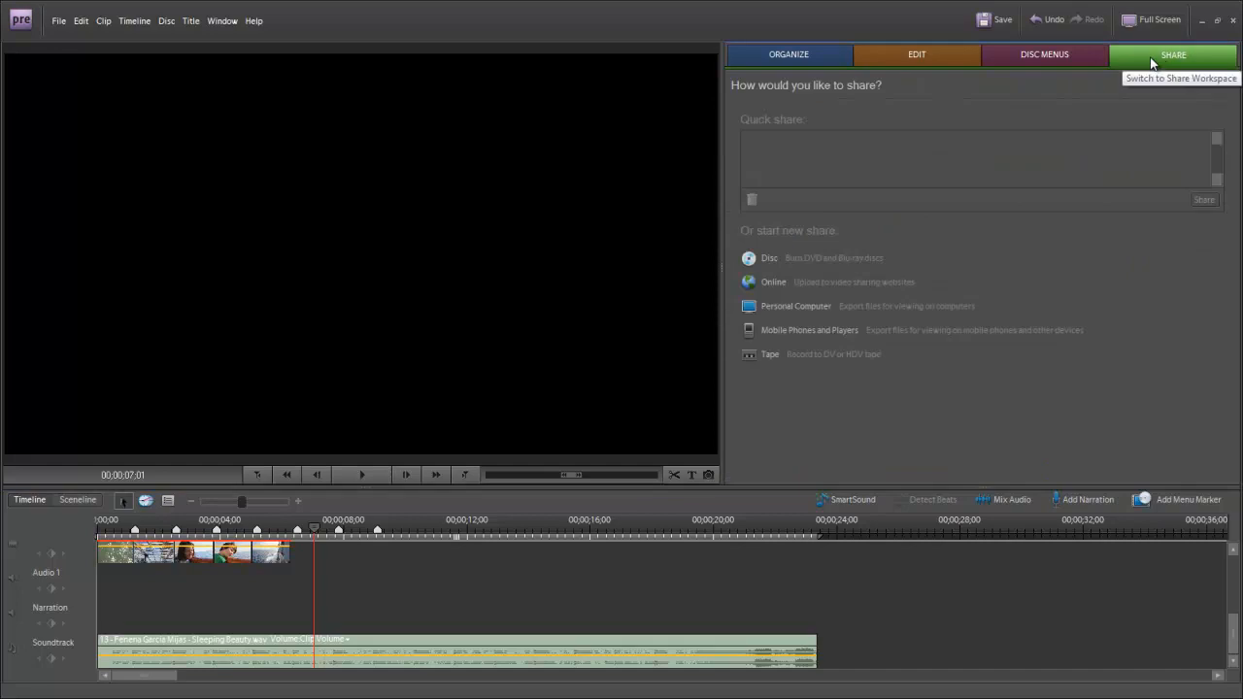
click(776, 307)
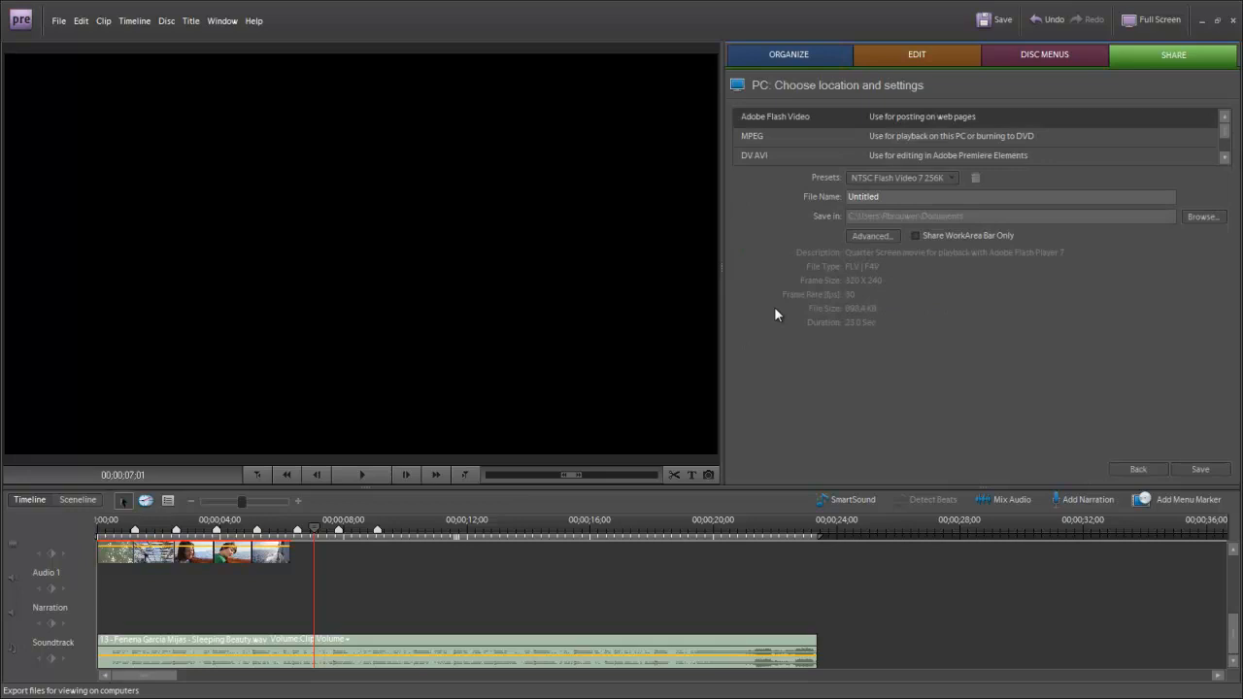
click(755, 155)
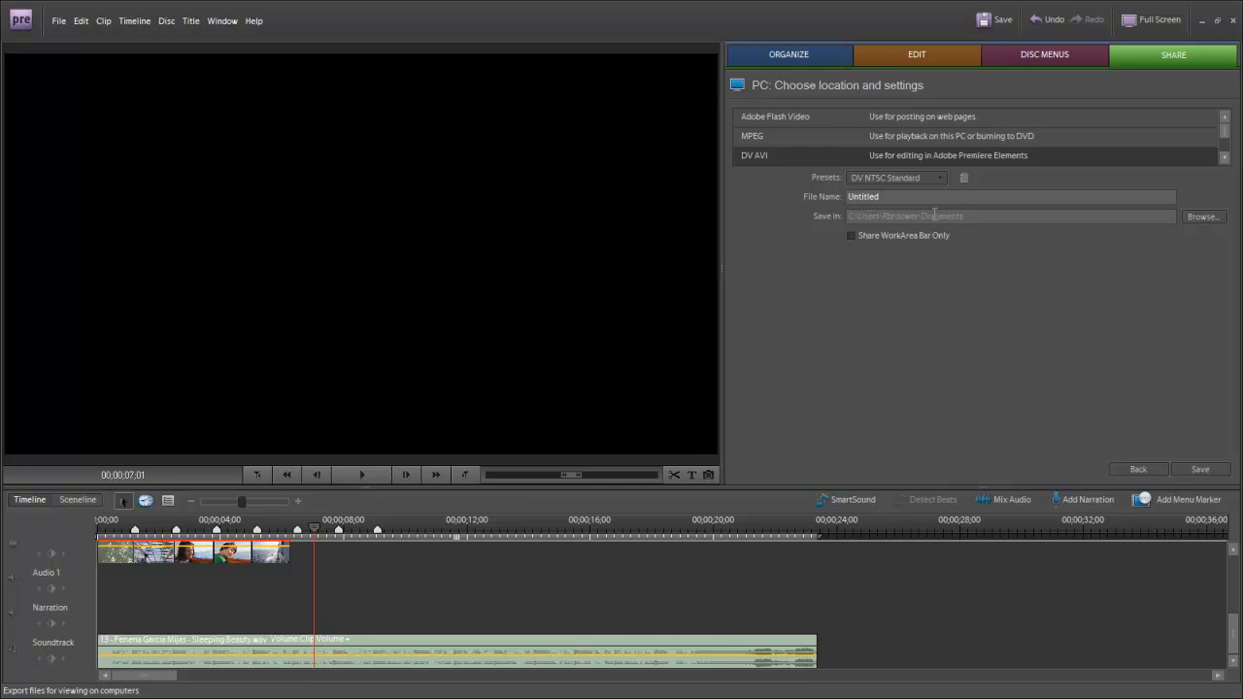
click(745, 139)
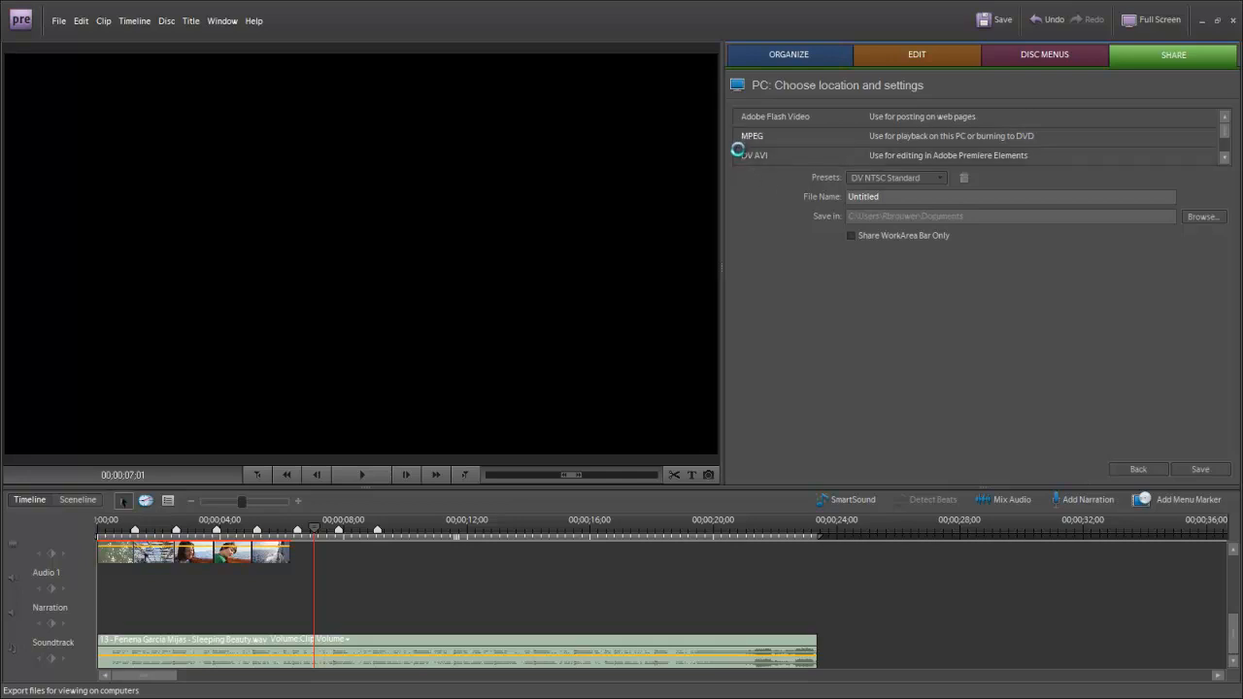